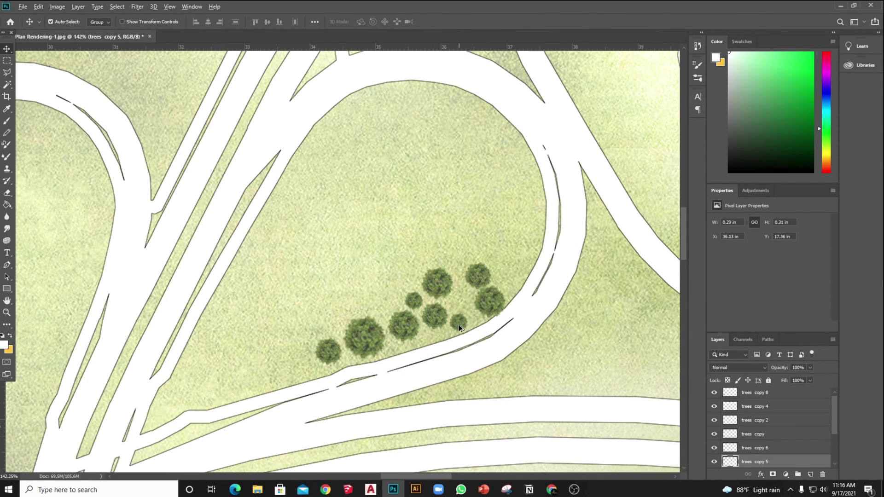
- Fill the gaps in the tree cluster with small tree copies and extend it with more duplicates up the loop road's inner curve
key("ctrl+t")
left_click_drag(464, 298, 517, 262)
key("Return")
left_click_drag(437, 282, 492, 241)
left_click_drag(500, 282, 523, 231)
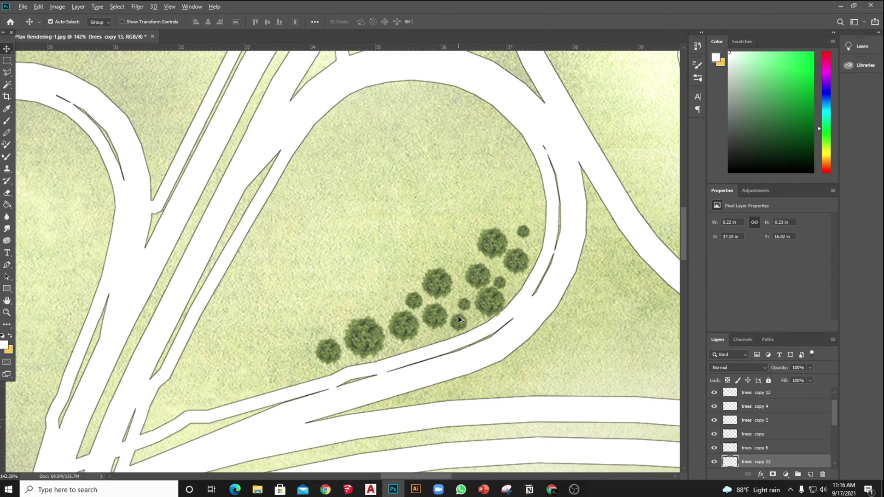
- Duplicate another tree to the upper end of the row and scale it to about 0.35 by 0.37 in
left_click_drag(433, 320, 505, 199)
key("ctrl+t")
key("Return")
left_click_drag(516, 212, 514, 218)
- Select all the tree copy layers above Layer 0 and group them as trees
scroll(771, 405, "up", 5)
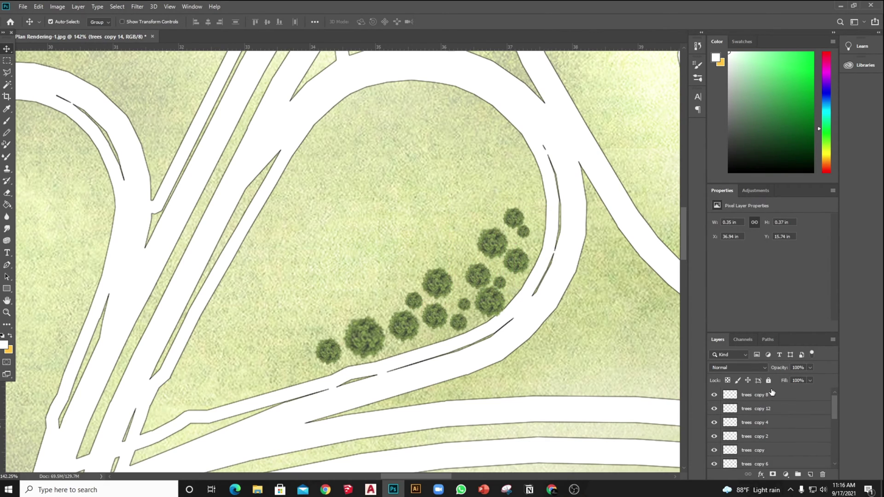
left_click(771, 397)
scroll(776, 419, "down", 8)
left_click(766, 449, "shift")
right_click(766, 448)
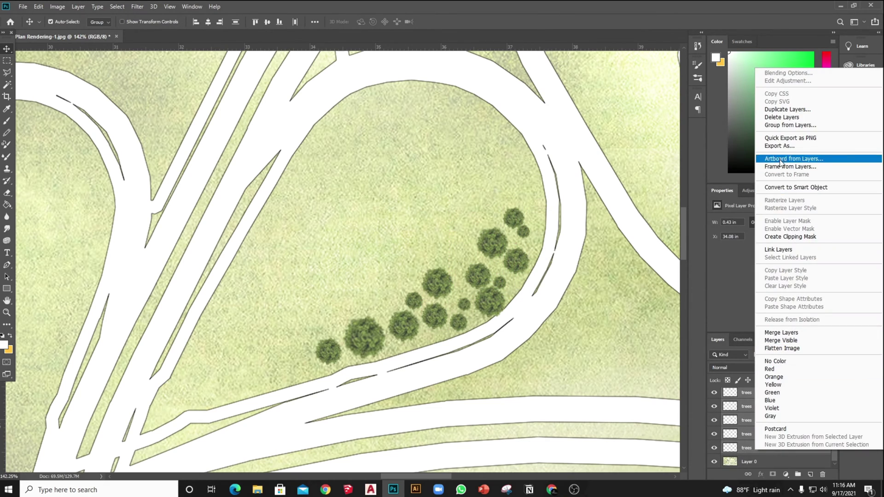
left_click(796, 125)
left_click(513, 150)
- Add a drop shadow to the trees group with 35% opacity, angle -158°, distance 6 px, spread 0% and size 3 px
scroll(496, 344, "down", 20)
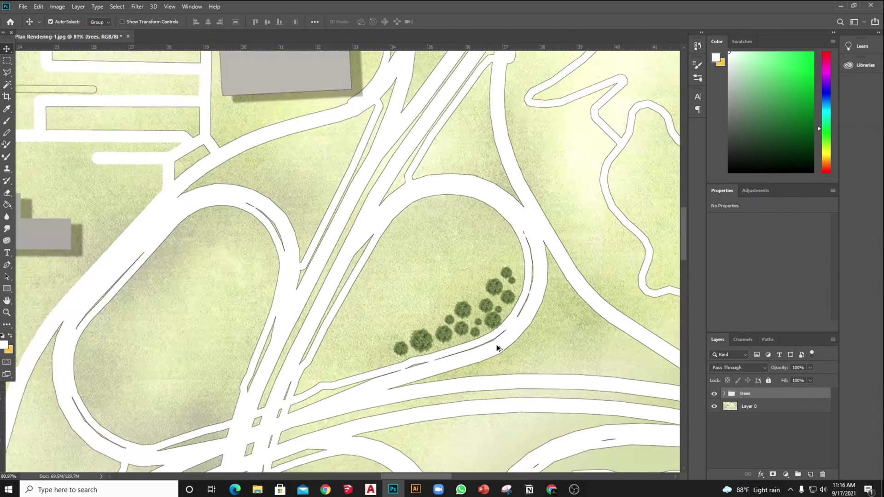
scroll(397, 234, "up", 15)
double_click(729, 399)
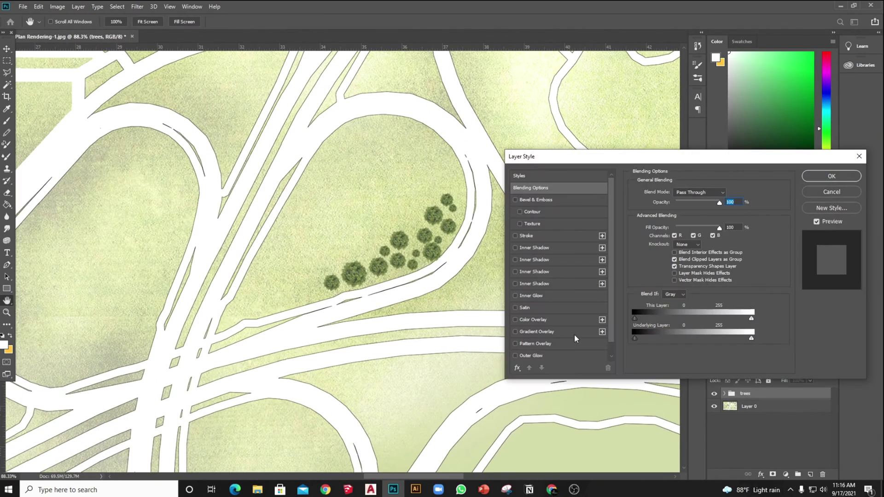
scroll(552, 276, "down", 1)
left_click(531, 354)
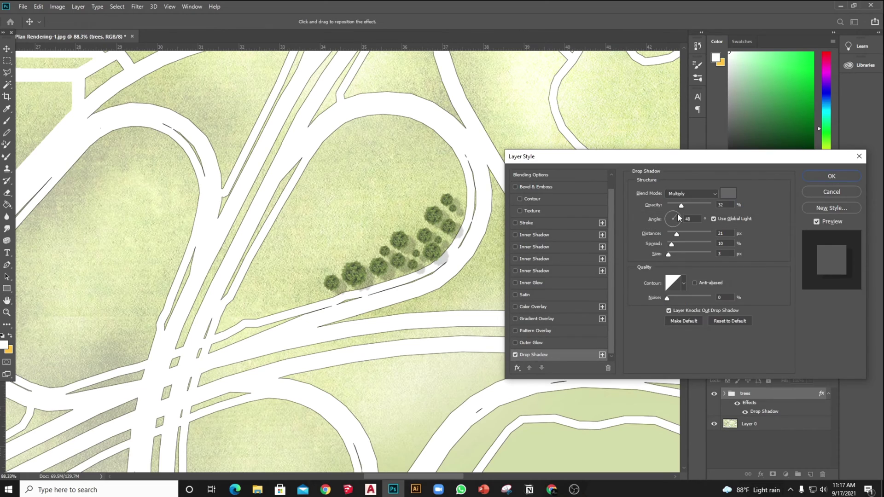
mouse_move(678, 214)
left_mouse_down()
mouse_move(672, 230)
mouse_move(677, 205)
left_mouse_up()
left_click(668, 221)
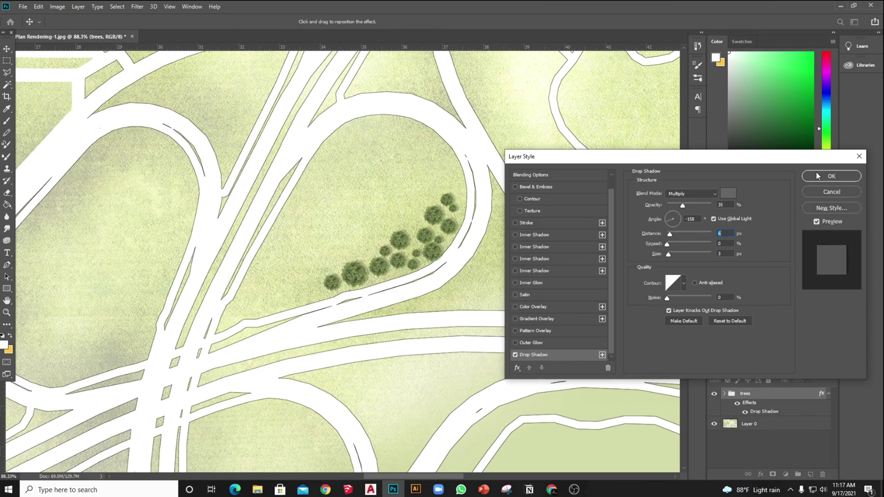
left_click(831, 176)
scroll(491, 239, "down", 5)
- Switch to the browser to examine top-view tree images on the open PNG sites and preview a detailed green leaf texture
scroll(490, 239, "down", 2)
scroll(393, 227, "up", 4)
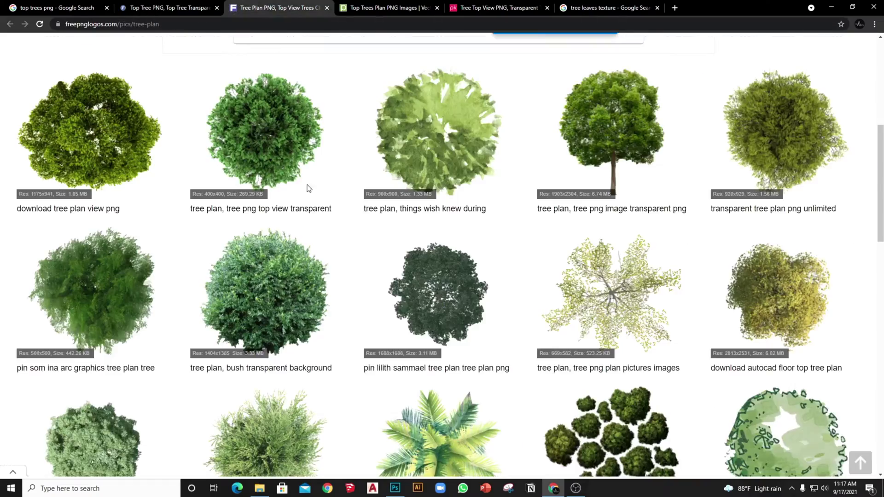
scroll(306, 188, "down", 2)
scroll(372, 45, "up", 6)
left_click(386, 8)
scroll(379, 339, "down", 9)
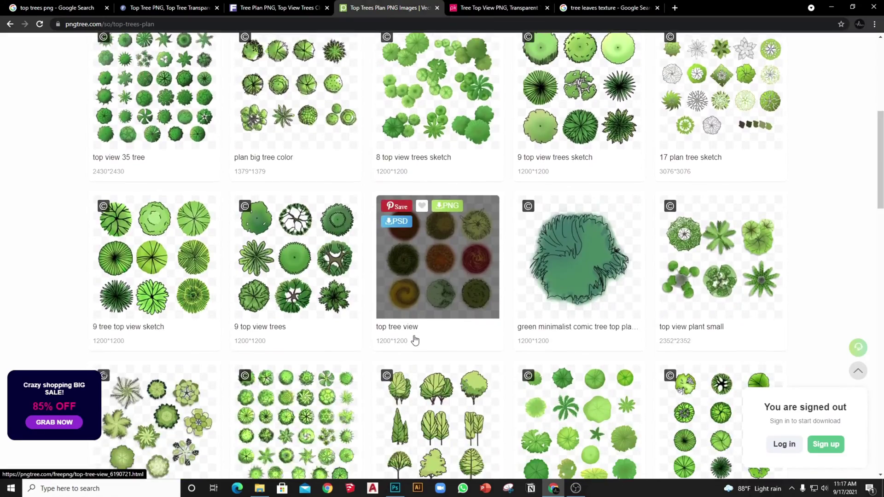
scroll(420, 302, "up", 9)
key("ctrl+Tab")
scroll(408, 288, "down", 10)
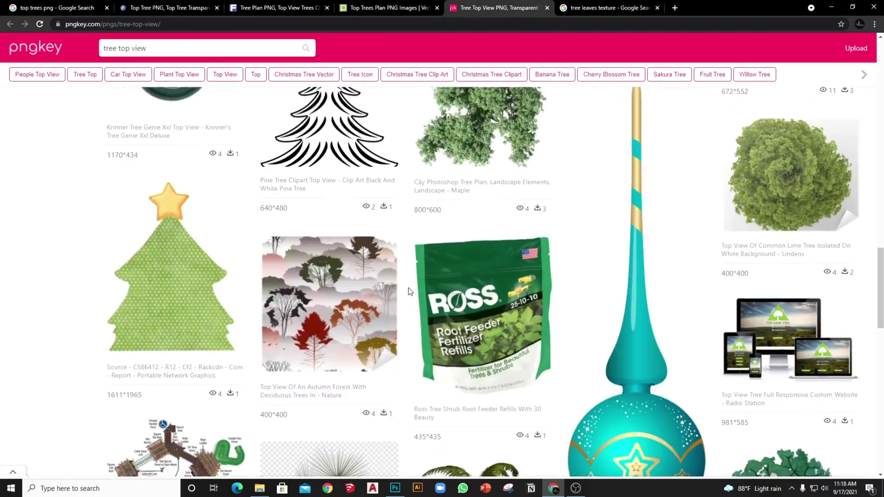
left_click(593, 8)
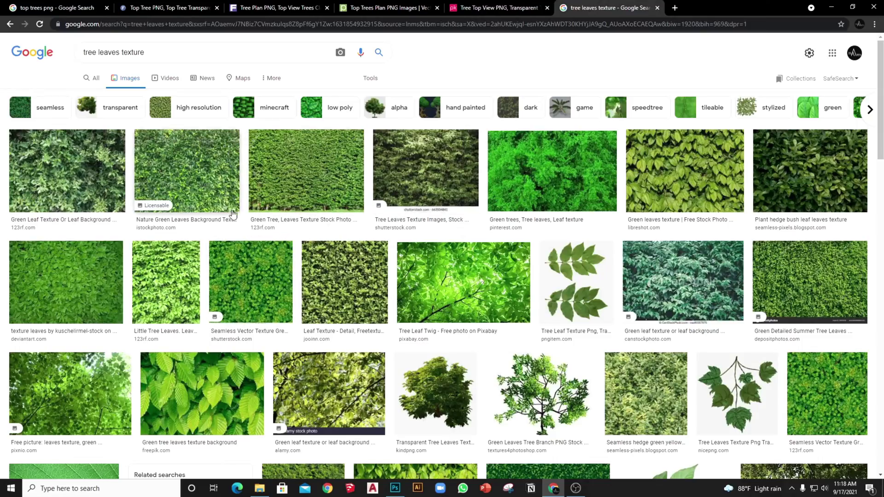
left_click(345, 271)
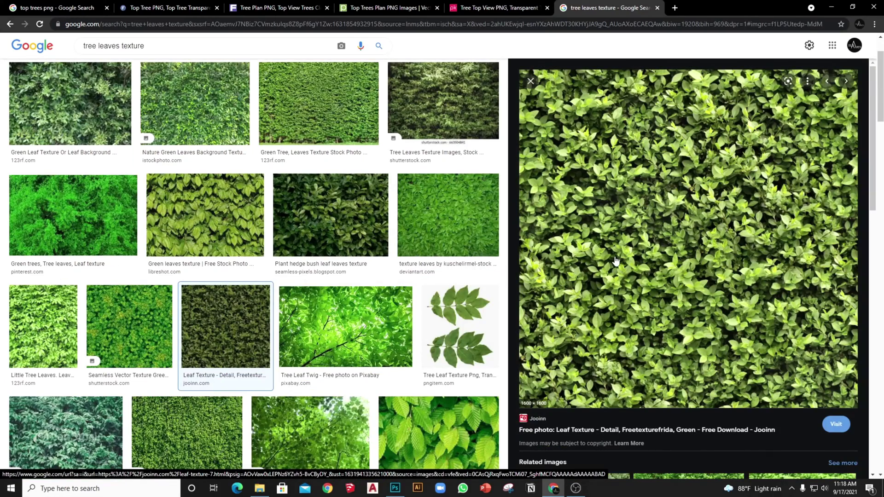
- Open detailed-leave-texture-7 (1).jpg and trees top plan.png from File Explorer as separate documents in Photoshop
left_click(259, 487)
mouse_move(554, 141)
left_mouse_down()
mouse_move(455, 165)
mouse_move(435, 145)
left_mouse_up()
mouse_move(432, 134)
left_mouse_down()
mouse_move(403, 489)
mouse_move(277, 36)
left_mouse_up()
- Resample the trees top plan.png image to a resolution of 150 pixels per inch
left_click(60, 5)
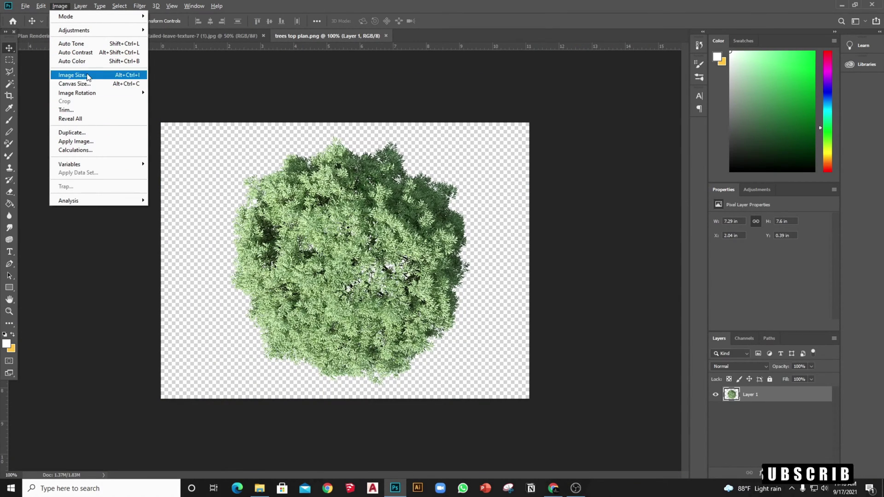
left_click(87, 75)
left_click_drag(500, 180, 467, 187)
type("1")
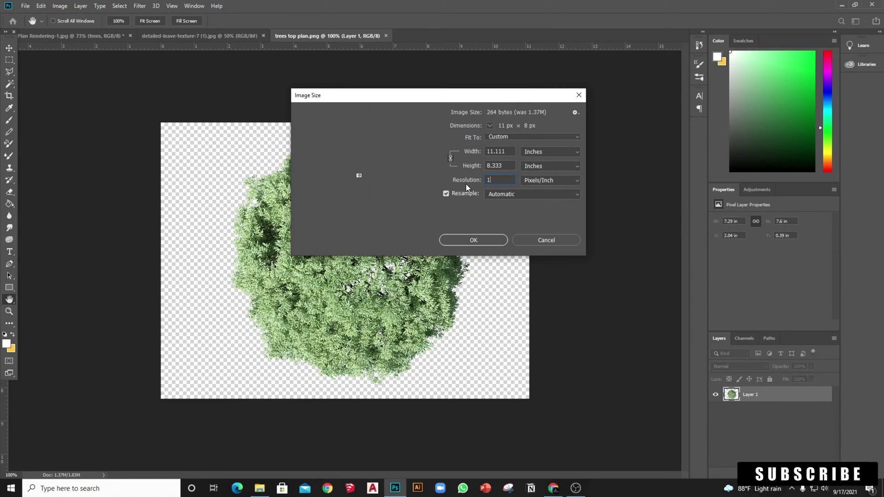
type("50")
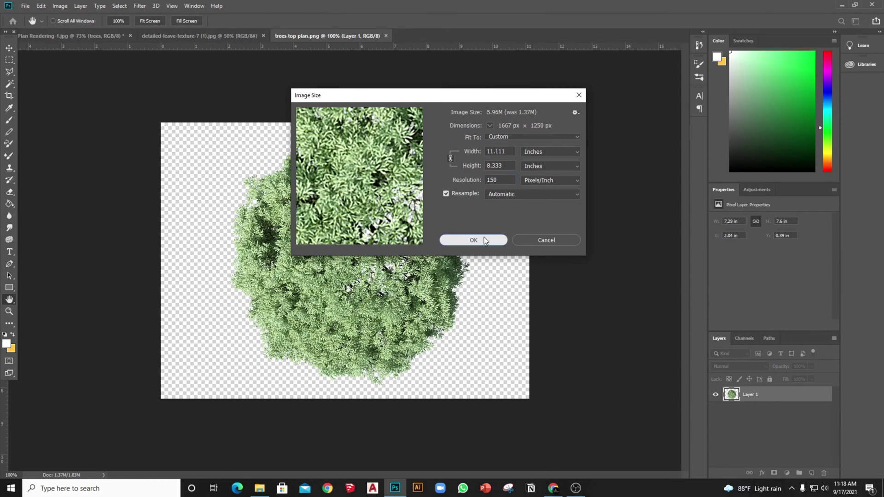
left_click(473, 240)
key("v")
- Define the tree image as a brush preset named trees 1
left_click(41, 5)
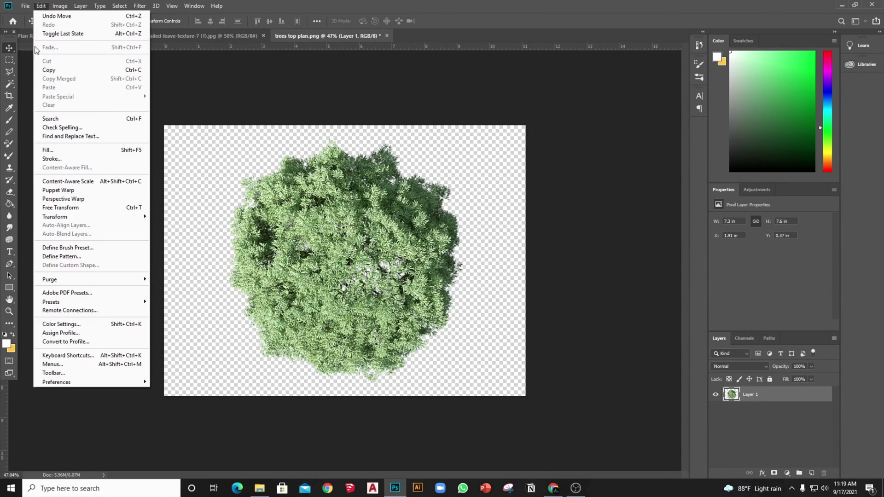
left_click(81, 248)
type("tree")
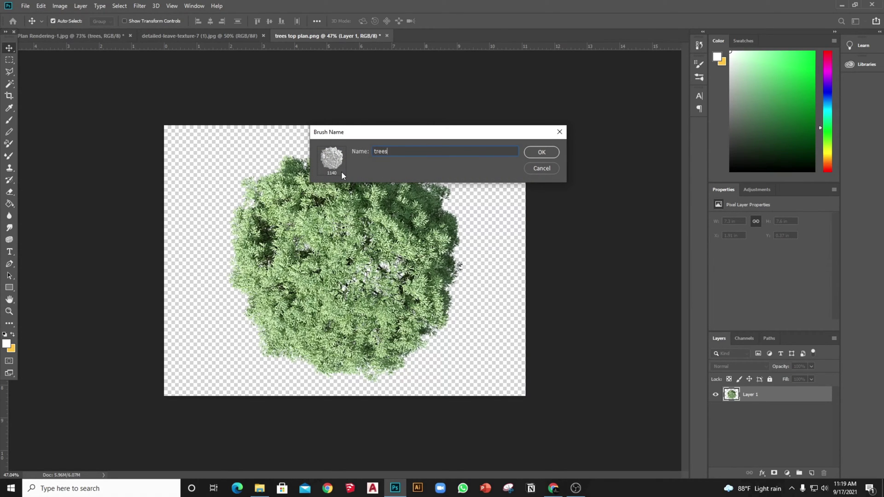
type("s 1")
left_click(540, 153)
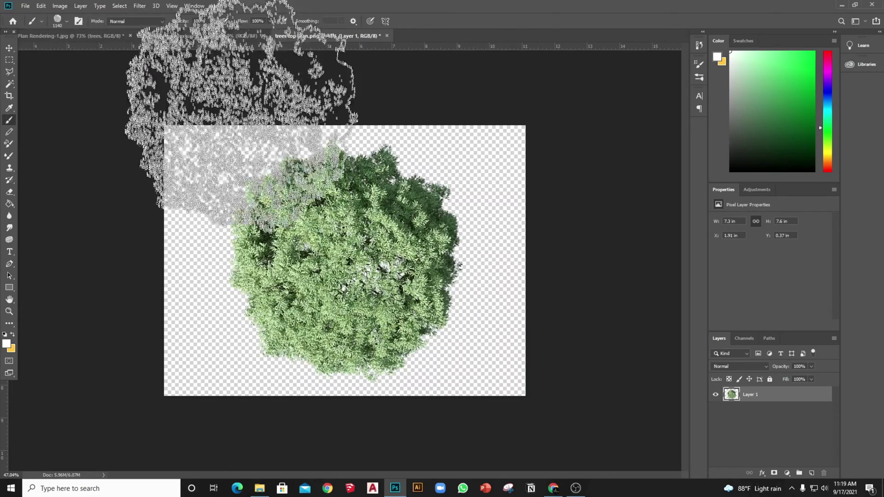
- Add a new layer named trees 1 above the trees group in Plan Rendering-1.jpg
left_click(52, 32)
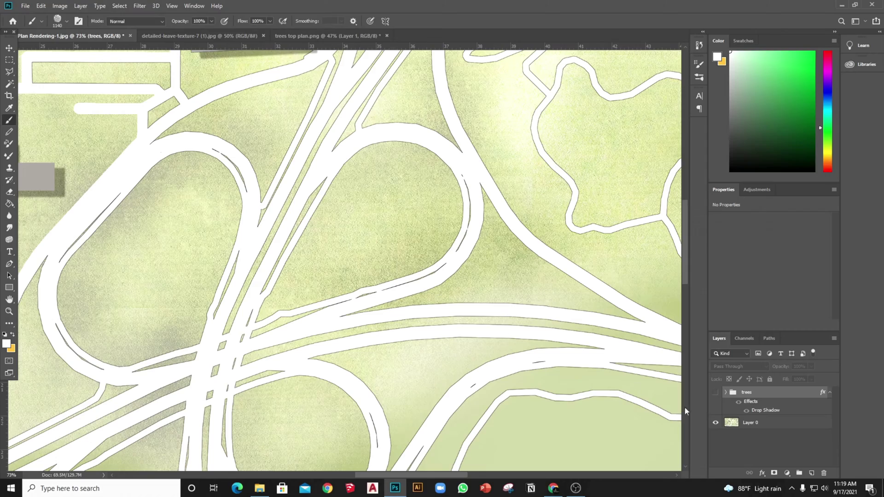
left_click(812, 473)
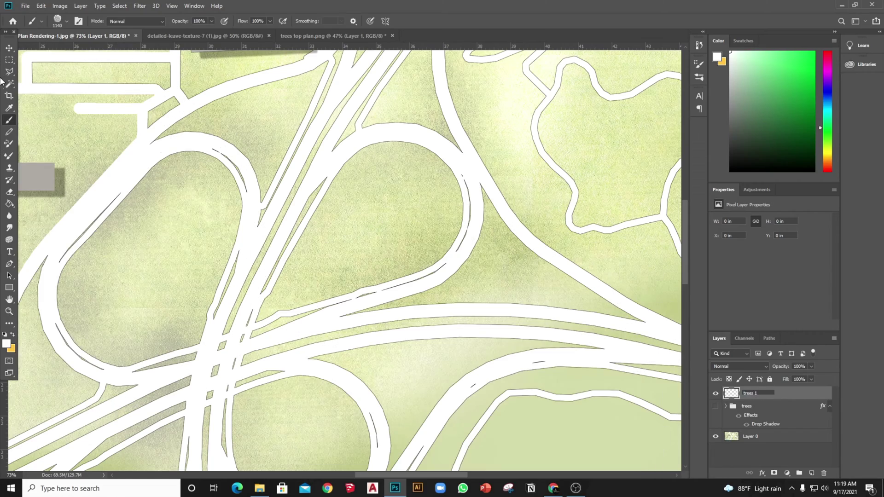
key("Return")
- Choose the custom trees 1 brush preset for painting on the plan
scroll(385, 283, "down", 5)
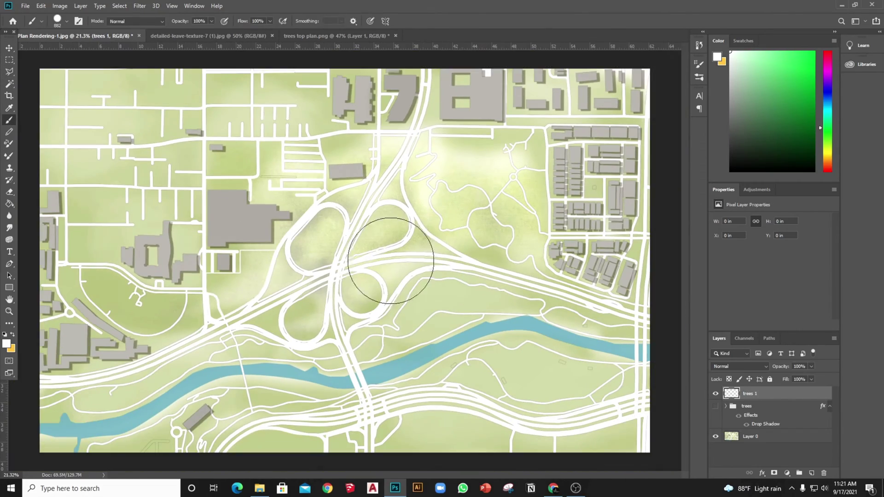
scroll(438, 256, "up", 1)
mouse_move(413, 252)
left_mouse_down()
mouse_move(439, 257)
mouse_move(405, 259)
mouse_move(415, 187)
mouse_move(416, 219)
mouse_move(404, 113)
left_mouse_up()
scroll(466, 192, "up", 3)
right_click(471, 384)
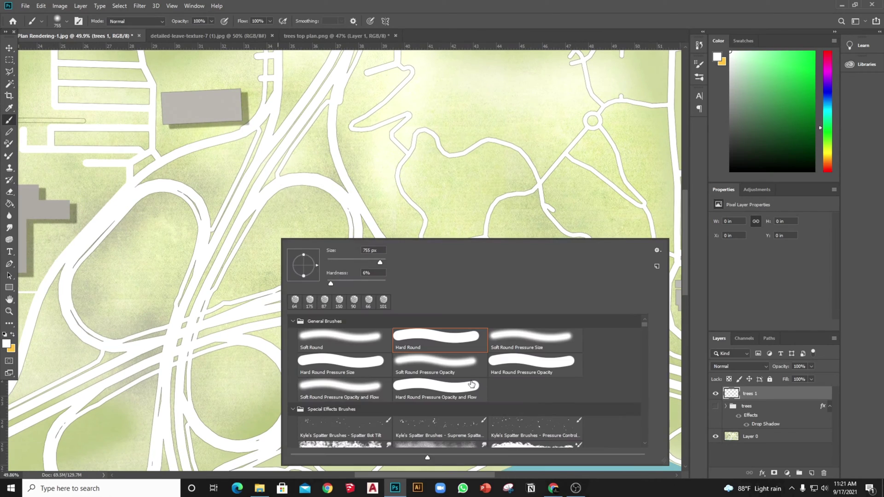
left_click_drag(643, 327, 644, 439)
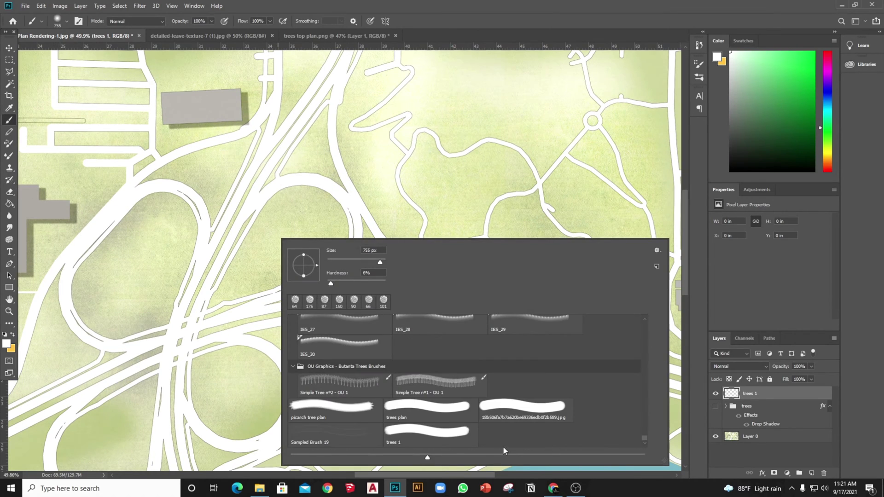
left_click(430, 439)
- Stamp white trees of varied brush sizes across the triangular grass area between the loop road and the diverging roads
mouse_move(383, 162)
left_mouse_down()
mouse_move(334, 169)
mouse_move(269, 160)
left_mouse_up()
scroll(504, 291, "up", 4)
left_click_drag(509, 321, 501, 321)
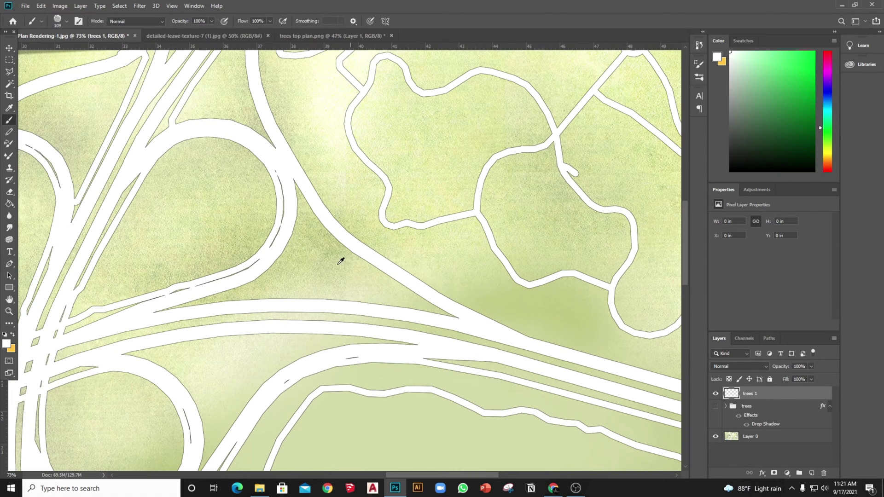
scroll(338, 264, "up", 4)
left_click_drag(322, 288, 311, 286)
left_click(418, 308)
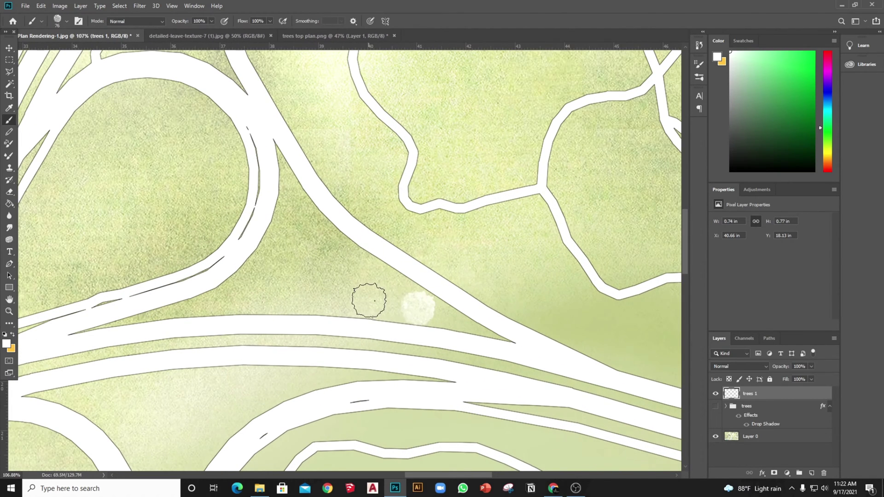
left_click(377, 303)
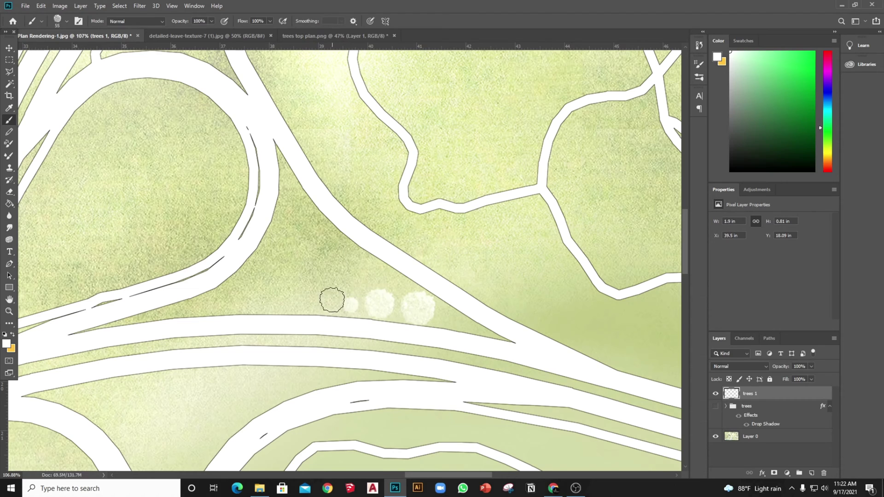
left_click(328, 299)
left_click(360, 268)
left_click(298, 301)
left_click(316, 256)
left_click(292, 212)
left_click(269, 273)
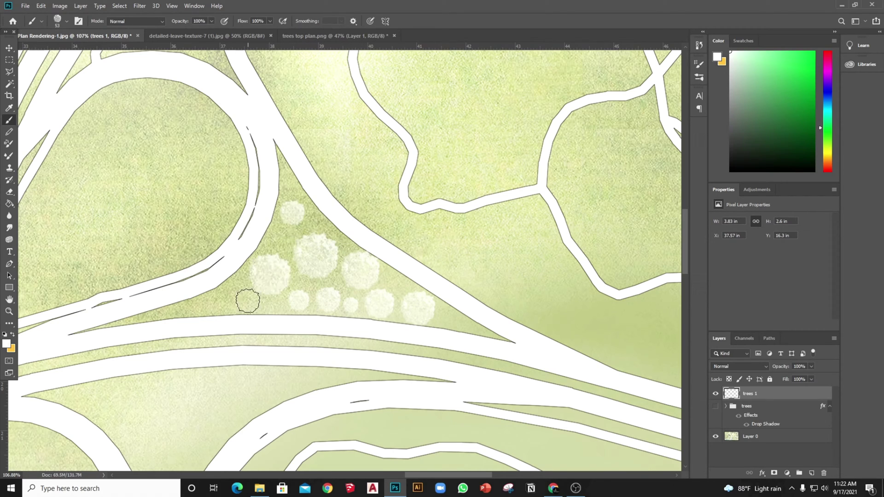
left_click(247, 300)
left_click_drag(220, 304, 204, 310)
left_click(219, 302)
left_click(196, 309)
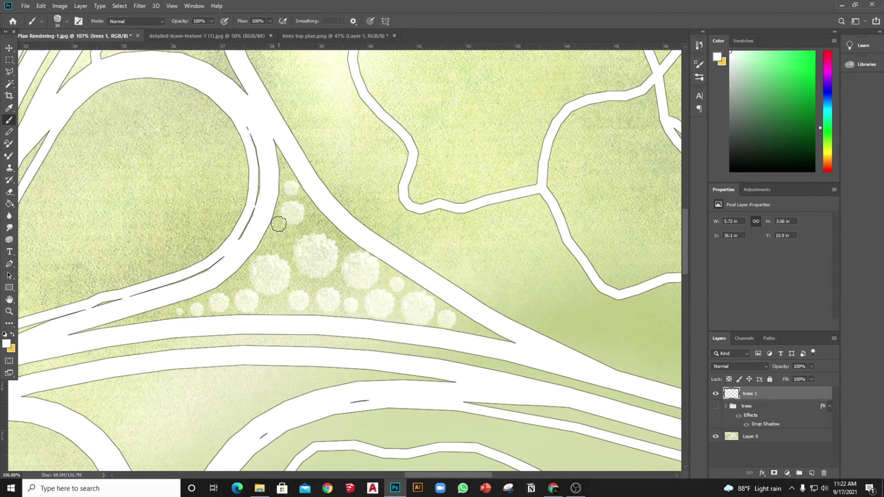
scroll(279, 224, "down", 3)
- Convert the locked background of detailed-leave-texture-7 (1).jpg to an editable layer and select the whole canvas
left_click(226, 36)
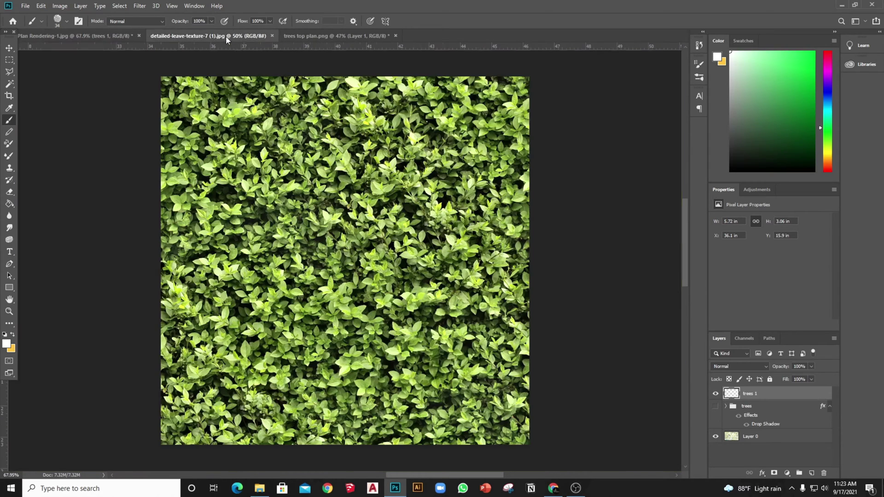
left_click(820, 399)
key("v")
key("ctrl+a")
- Define the selected leaf texture as a pattern named detailed-leave
left_click(59, 6)
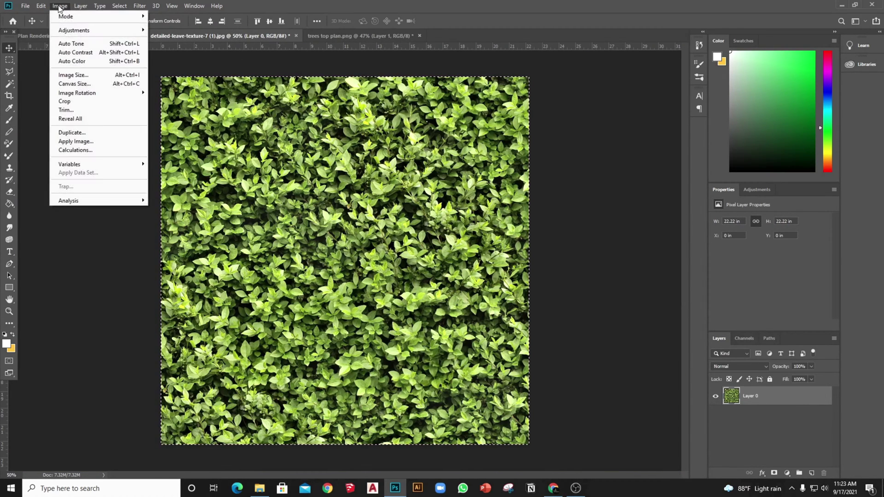
mouse_move(40, 6)
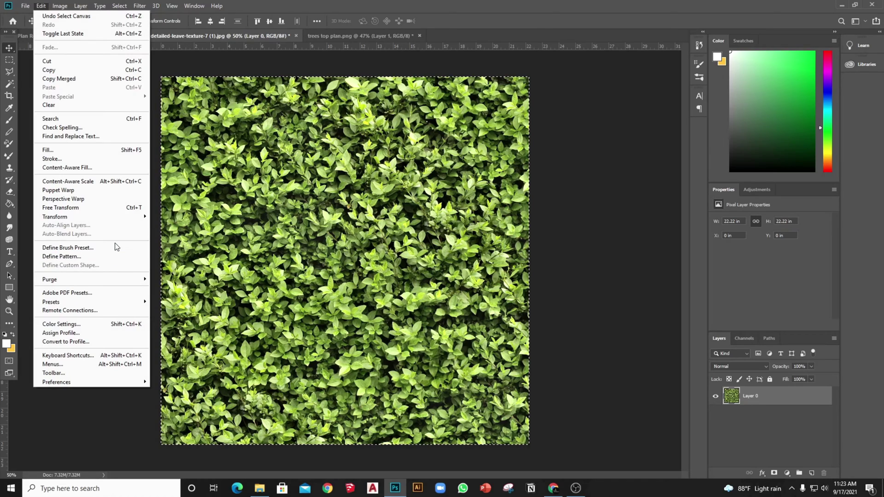
left_click(115, 257)
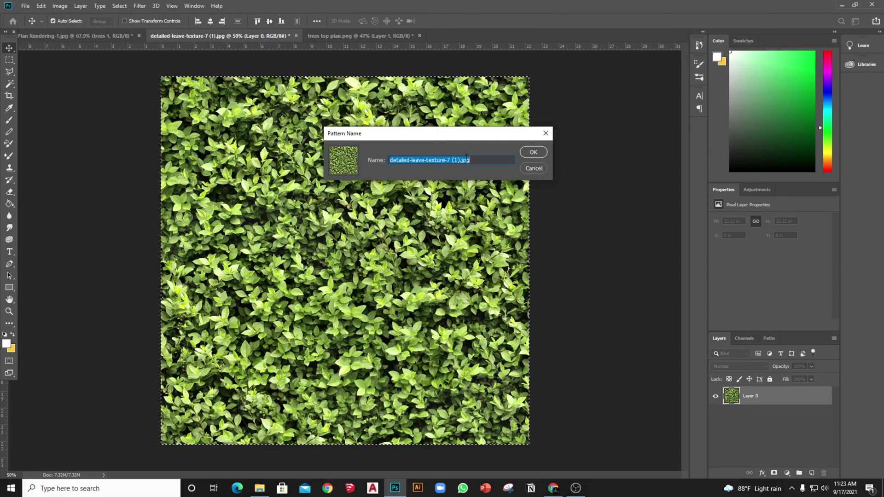
left_click_drag(437, 159, 424, 159)
key("BackSpace")
key("BackSpace")
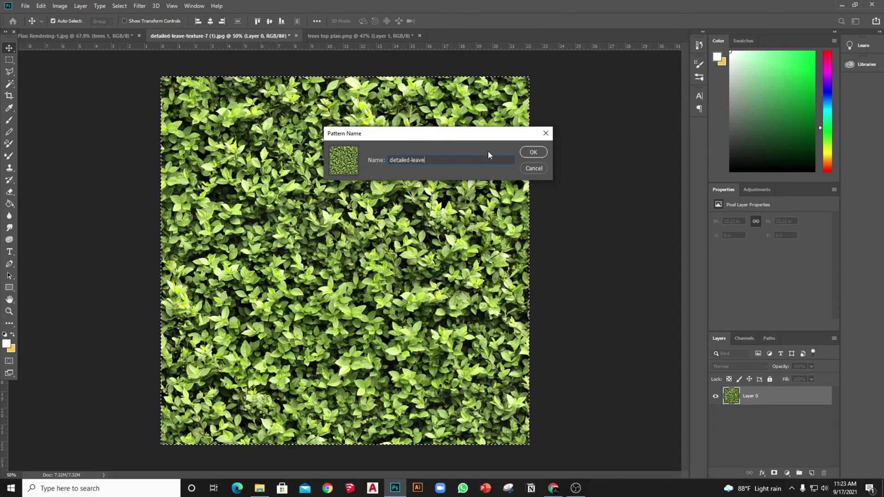
left_click(527, 153)
- Add a Pattern Overlay using the green leaf pattern to the trees 1 layer of Plan Rendering-1.jpg
left_click(118, 35)
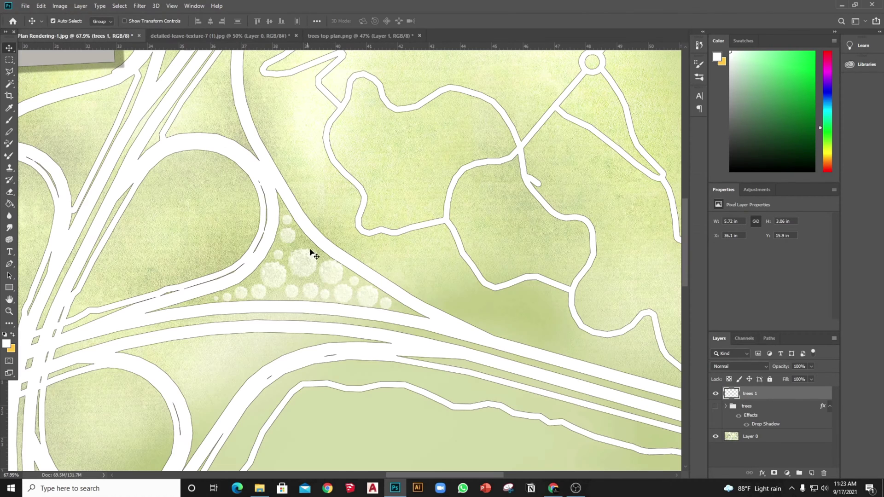
double_click(730, 395)
left_click(532, 344)
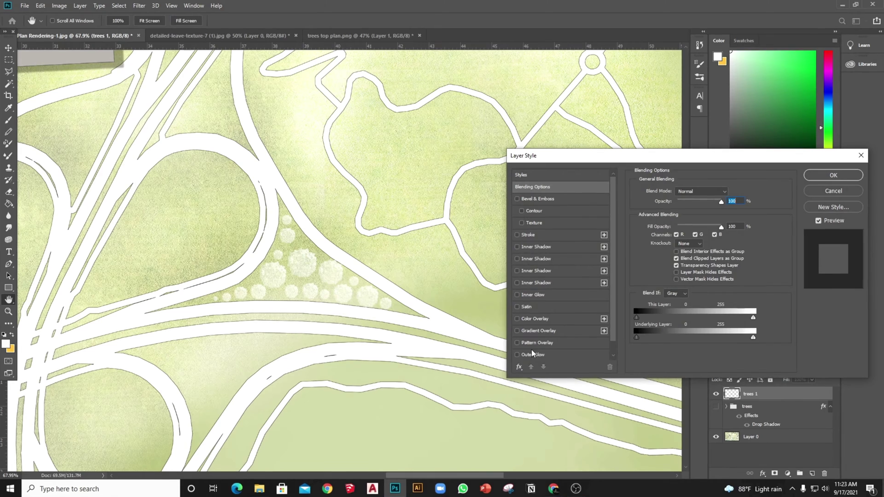
left_click(537, 342)
left_click(698, 222)
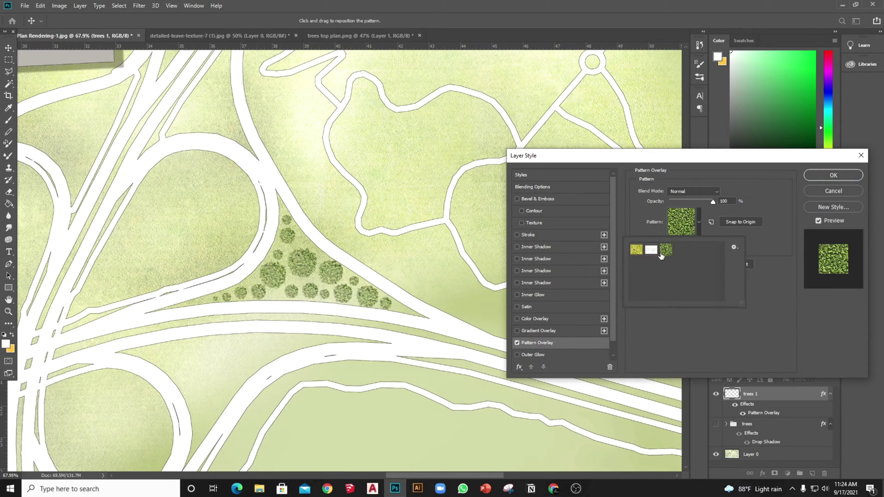
- Set the pattern overlay's scale to 5% at 100% opacity and apply the layer style
left_click(714, 202)
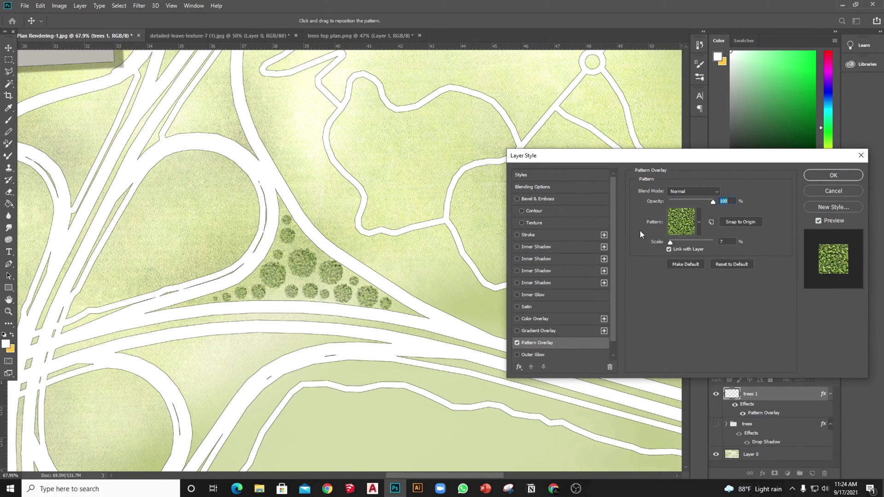
mouse_move(672, 241)
left_mouse_down()
mouse_move(705, 240)
mouse_move(671, 249)
left_mouse_up()
left_click_drag(672, 245, 670, 245)
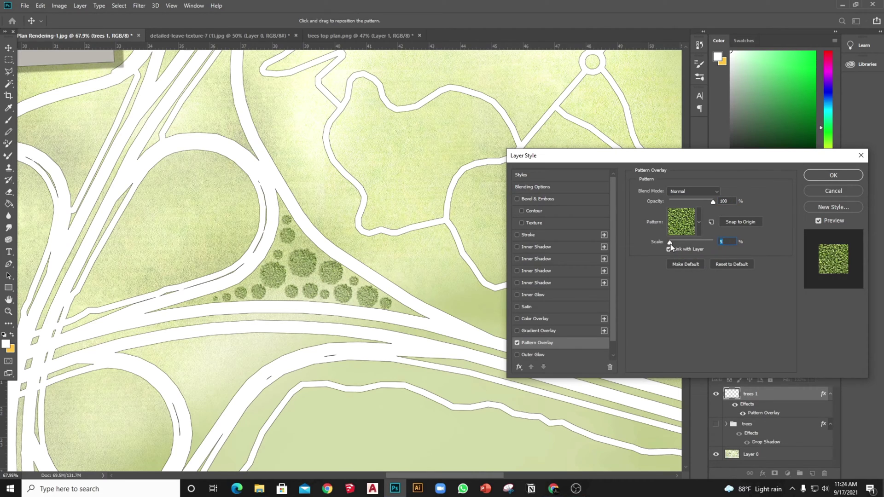
left_click(827, 175)
- Add a drop shadow to the trees 1 layer with 15 px distance, 6% spread and 0 px size
scroll(286, 272, "up", 6)
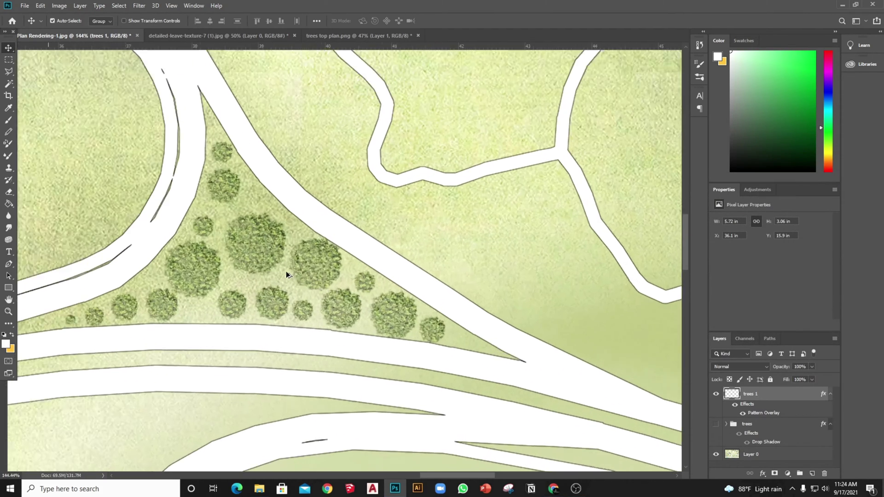
scroll(437, 329, "down", 10)
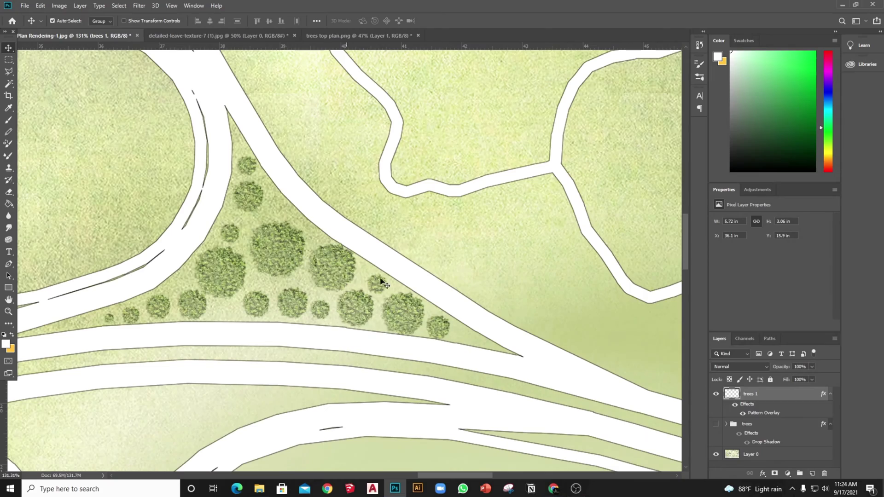
scroll(339, 261, "up", 7)
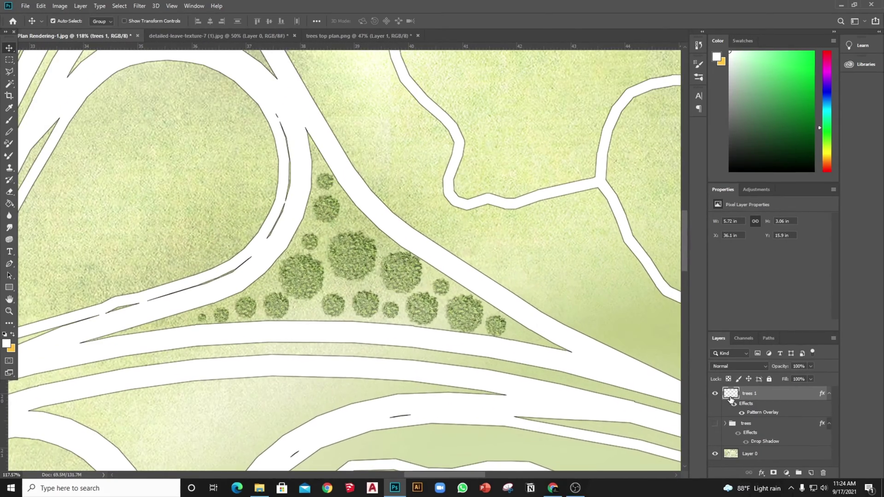
double_click(731, 399)
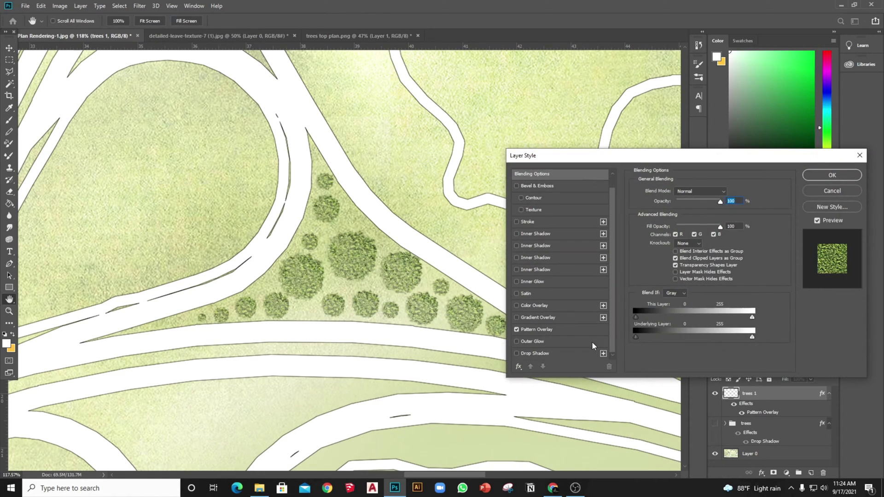
left_click(527, 353)
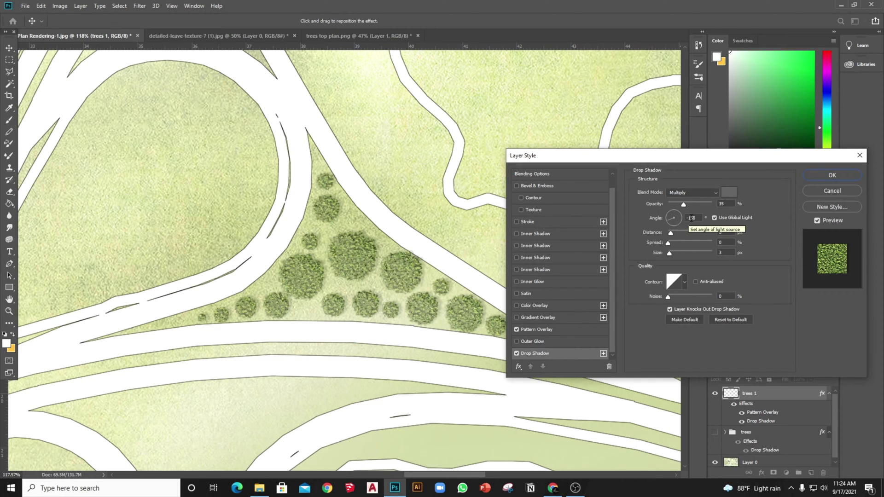
left_click_drag(671, 232, 668, 253)
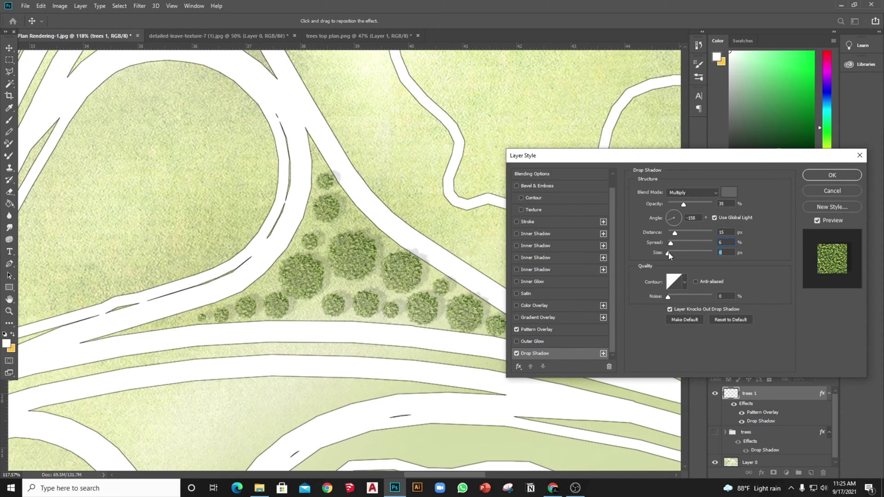
- Switch the drop shadow to Normal blending with 41% opacity, 16 px distance and 7% spread, and apply the layer style
left_click(690, 193)
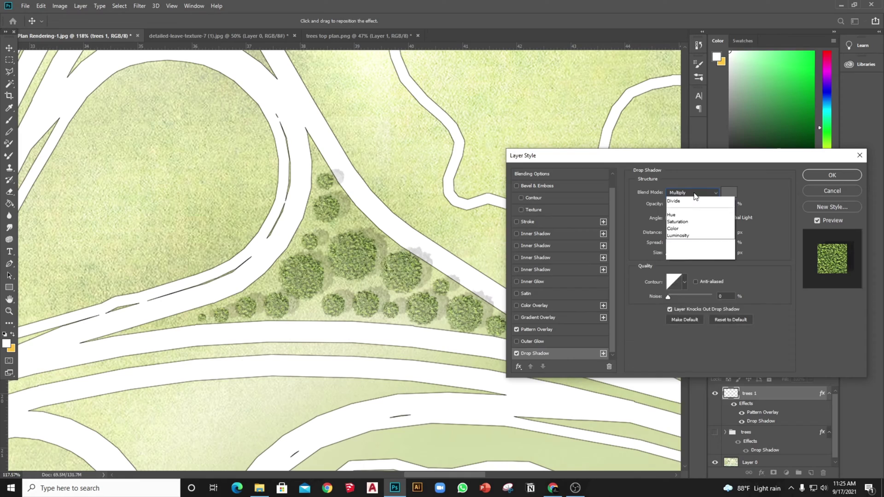
left_click(692, 202)
left_click_drag(678, 235, 672, 245)
left_click_drag(686, 204, 690, 203)
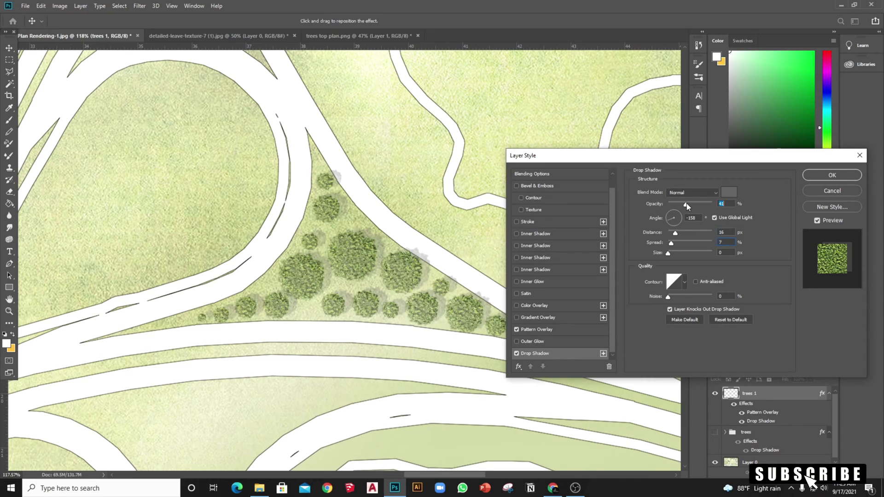
left_click(813, 175)
- Add a black inner shadow in Multiply blend mode to the trees 1 layer
scroll(461, 244, "down", 6)
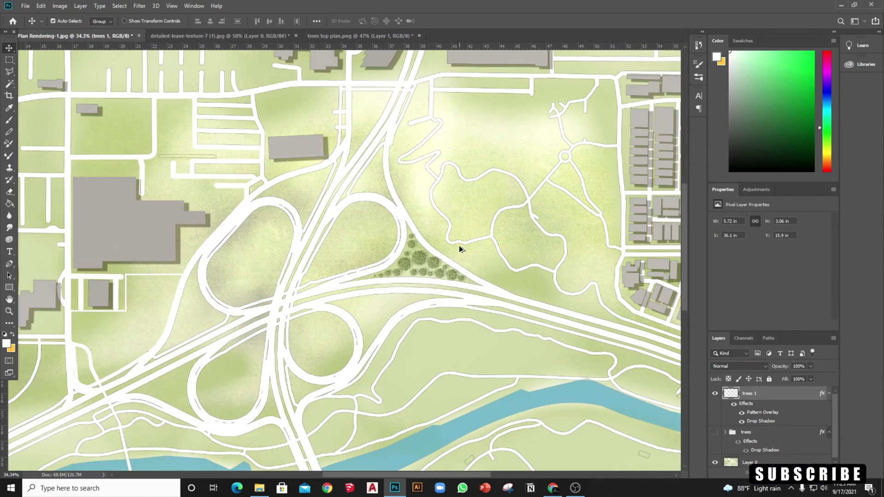
scroll(459, 244, "up", 6)
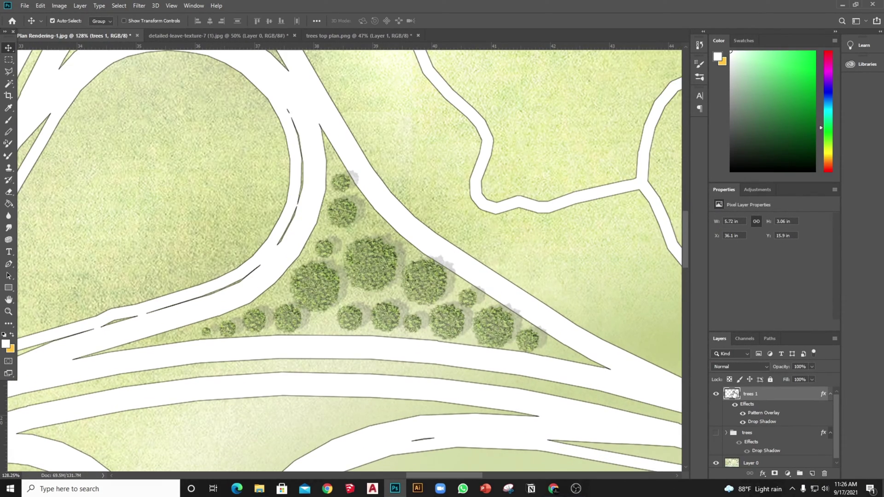
double_click(732, 394)
left_click(603, 243)
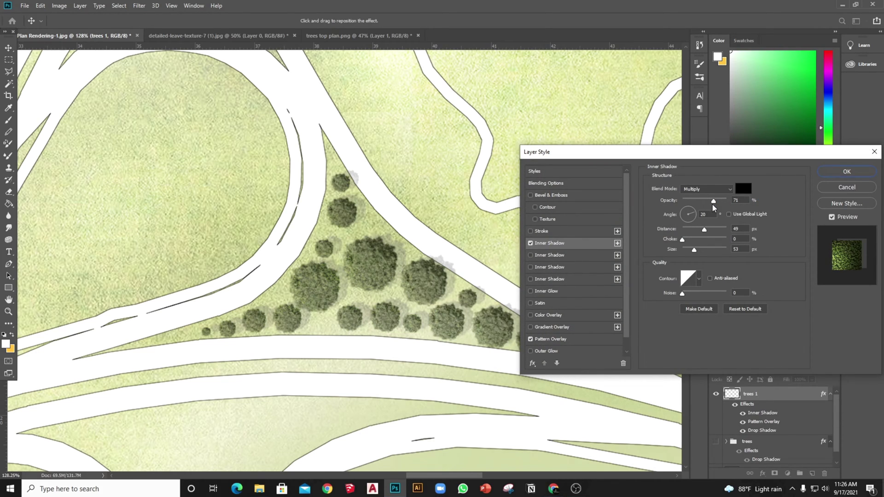
left_click(718, 189)
left_click(696, 224)
- Set the black inner shadow to 73% opacity, 20 px distance and 10 px size
mouse_move(713, 202)
left_mouse_down()
mouse_move(697, 202)
mouse_move(728, 231)
mouse_move(698, 230)
left_mouse_up()
left_click_drag(697, 201, 727, 201)
mouse_move(697, 230)
left_mouse_down()
mouse_move(681, 250)
mouse_move(693, 230)
left_mouse_up()
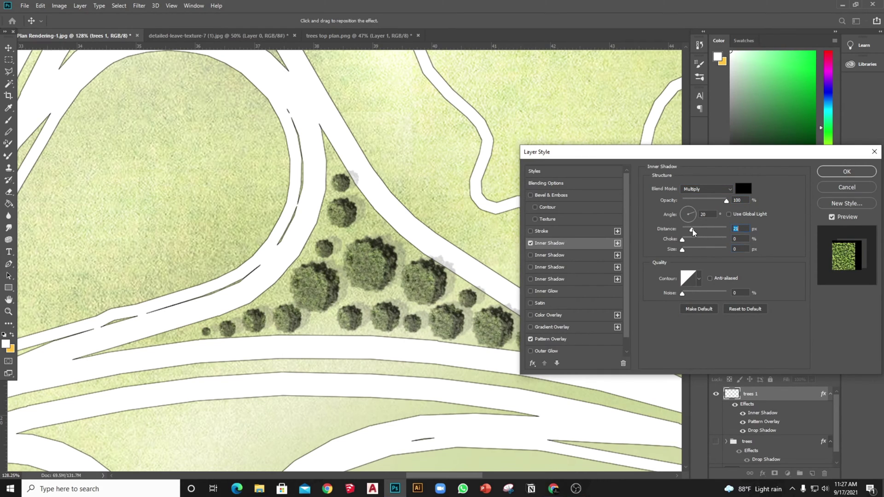
left_click_drag(726, 201, 714, 202)
left_click_drag(695, 232, 692, 230)
left_click_drag(682, 250, 688, 251)
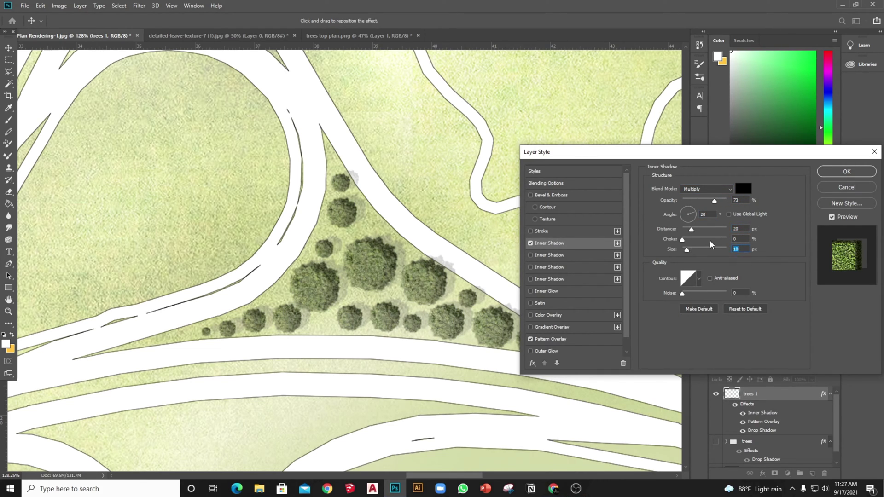
- Add a second inner shadow to the trees 1 layer, coloured ffffff and blended in Overlay mode
left_click(617, 243)
left_click(744, 189)
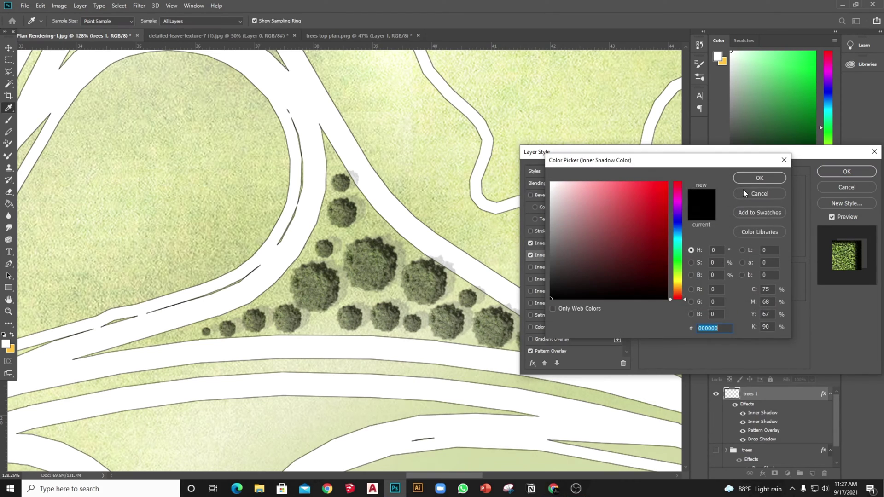
type("ffffff")
left_click(746, 182)
left_click(705, 188)
left_click(711, 303)
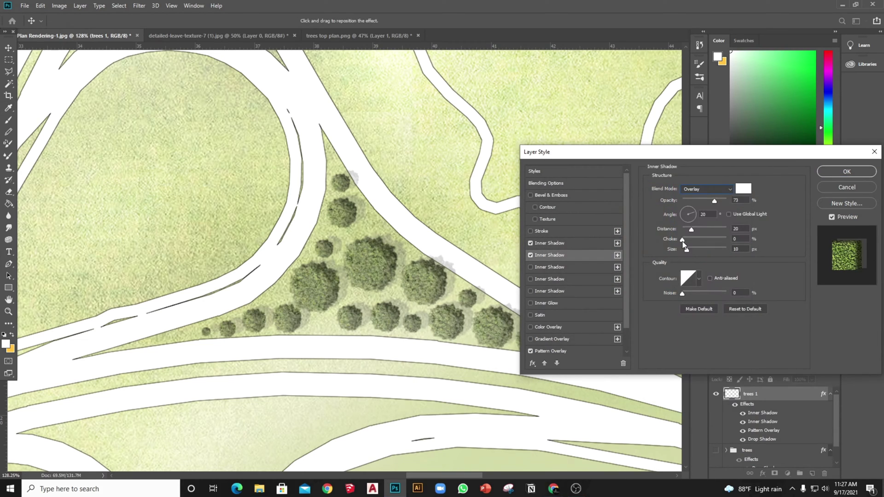
- Set the white inner shadow to 29 px distance, 18% choke and 35 px size, adjust its opacity, and apply the style
mouse_move(689, 230)
left_mouse_down()
mouse_move(703, 231)
mouse_move(691, 230)
mouse_move(672, 250)
mouse_move(690, 250)
mouse_move(678, 239)
mouse_move(689, 239)
left_mouse_up()
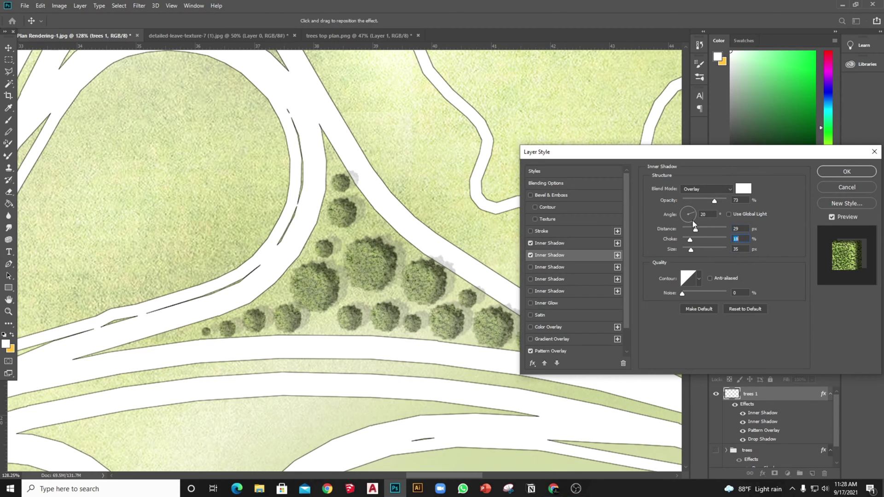
left_click_drag(701, 201, 708, 212)
left_click(847, 171)
- Paint a diagonal row of larger trees with an enlarged brush along the diverging road's outer edge, across from the planted triangle
scroll(468, 263, "down", 5)
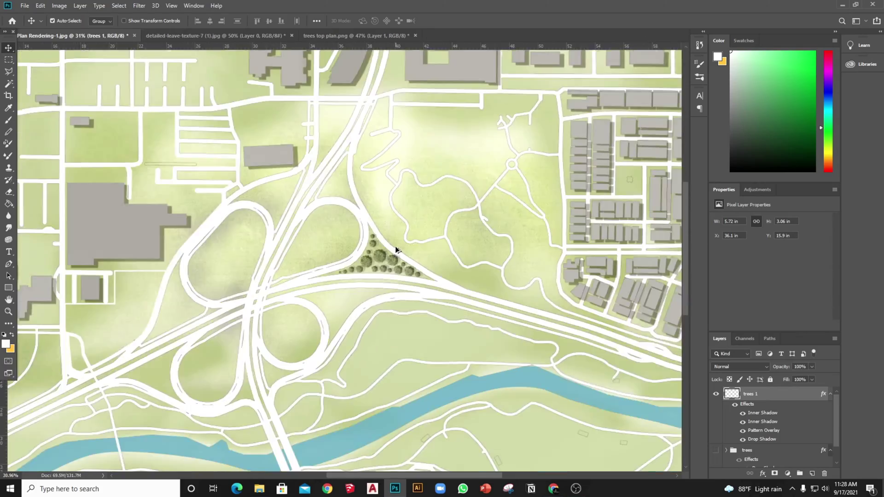
scroll(427, 237, "up", 5)
key("b")
scroll(427, 236, "down", 4)
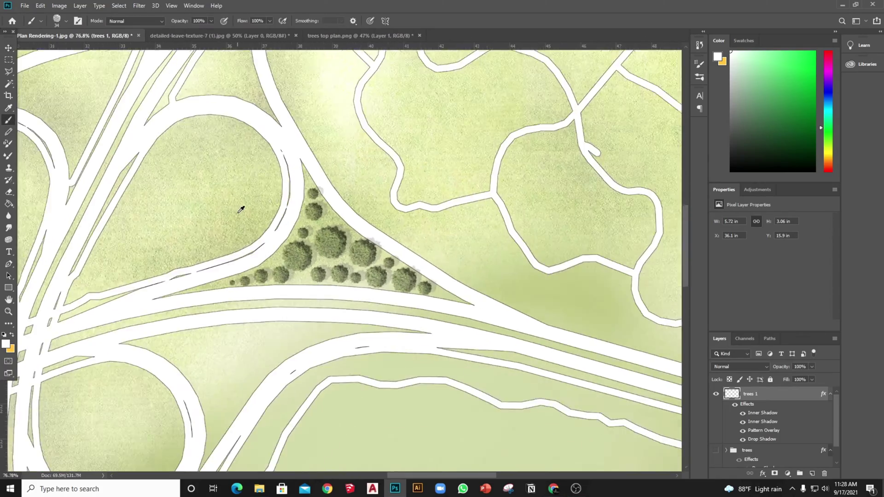
scroll(402, 255, "up", 2)
key("bracketright")
key("bracketright")
key("bracketright")
key("bracketright")
key("bracketright")
left_click_drag(490, 291, 362, 234)
left_click(360, 230)
left_click(339, 214)
left_click(310, 198)
- Stamp smaller trees of varied sizes along the winding path and in the grass between it and the new tree row
right_click(392, 231, "alt")
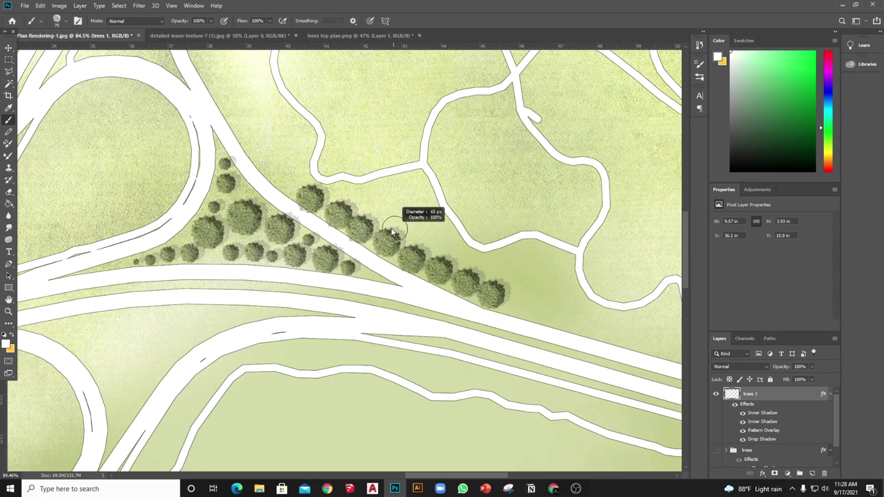
left_click(388, 186)
right_click(408, 217, "alt")
left_click(405, 180)
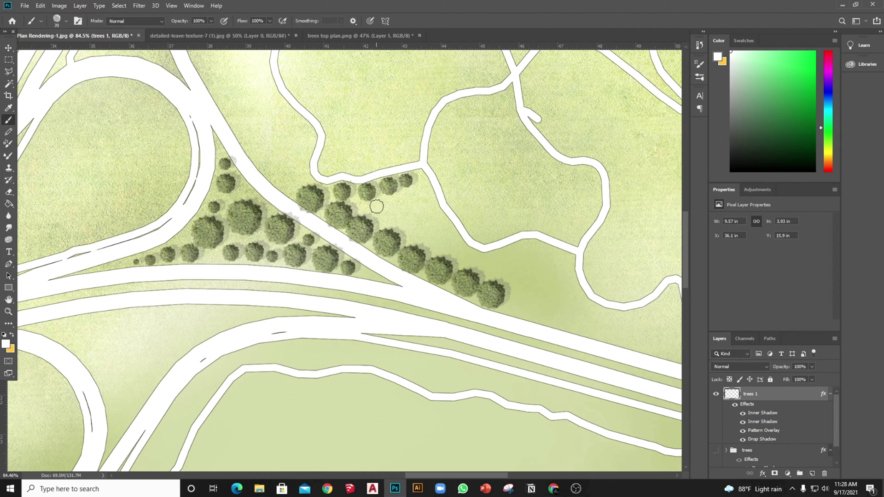
right_click(375, 206, "alt")
left_click(380, 211)
right_click(419, 226, "alt")
left_click(406, 224)
- Set the tree brush's tip spacing to 118%
scroll(474, 234, "down", 6)
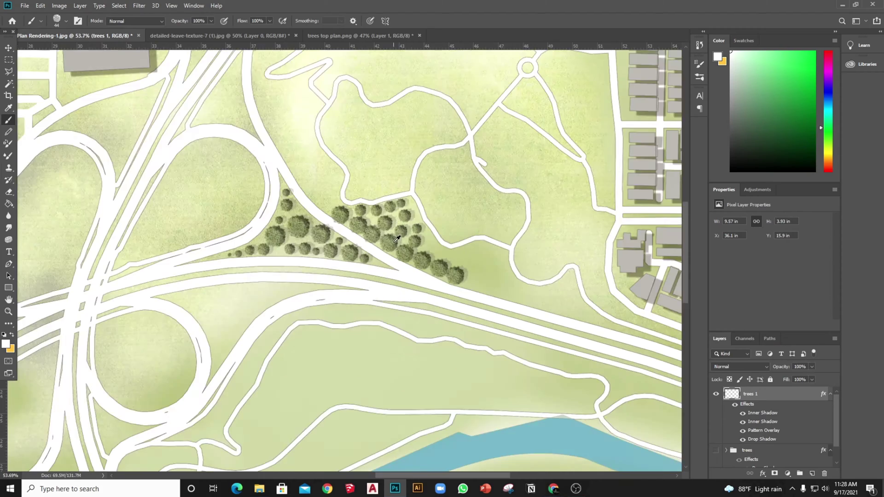
scroll(502, 236, "up", 4)
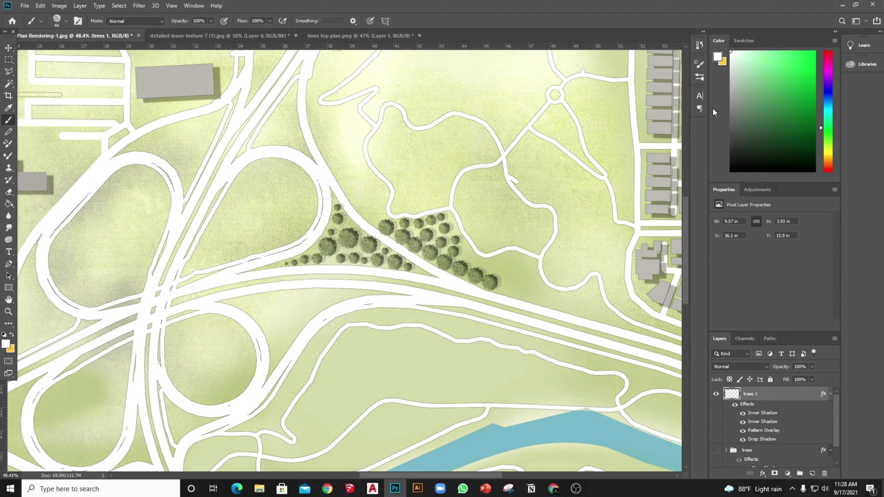
left_click(701, 63)
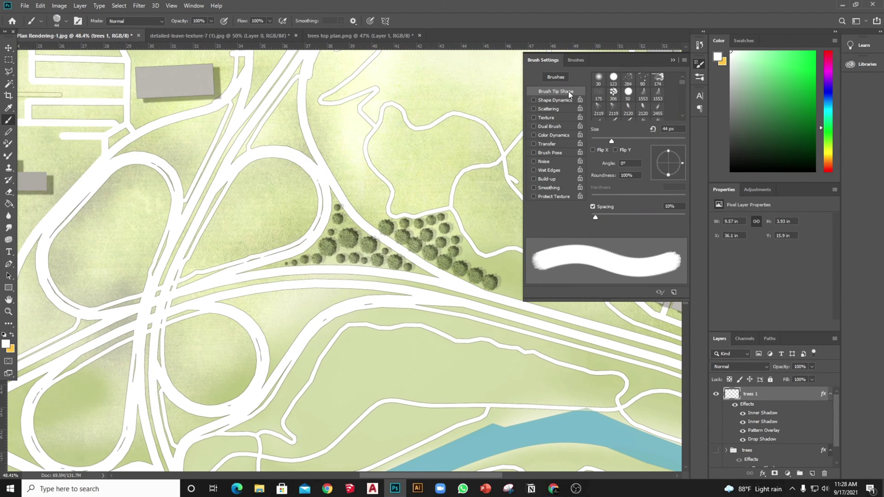
left_click_drag(597, 218, 641, 216)
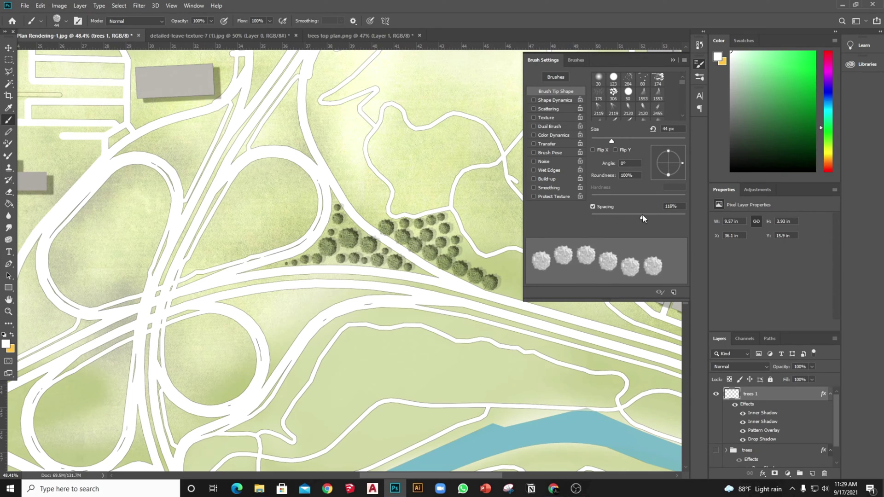
- Enable Shape Dynamics for the tree brush with 43% size jitter, 3% minimum diameter and 24% angle jitter
left_click(561, 100)
left_click_drag(592, 86, 633, 87)
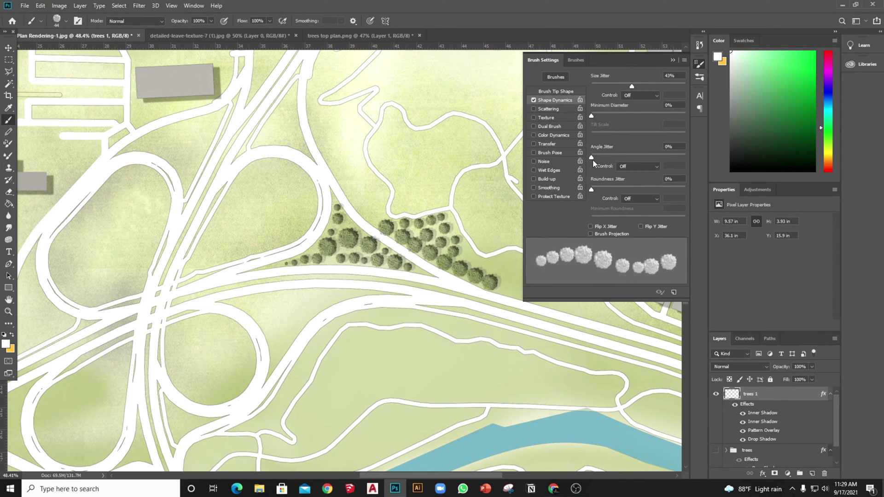
left_click_drag(592, 157, 610, 158)
left_click_drag(592, 116, 594, 116)
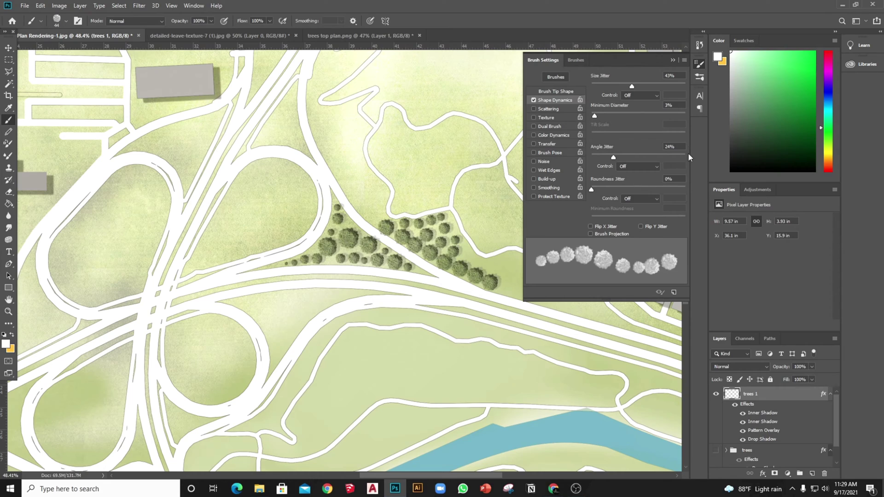
- Enable Scattering for the tree brush with a 54% scatter and close the brush settings
left_click(533, 109)
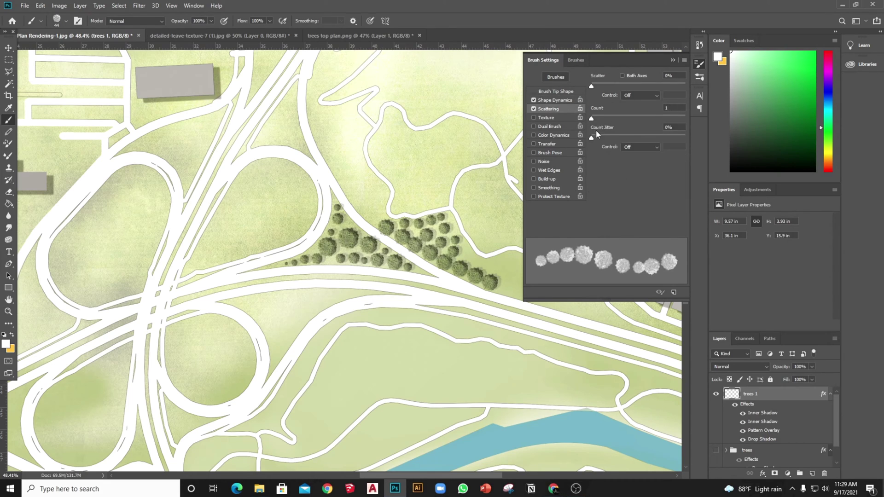
left_click_drag(592, 86, 596, 87)
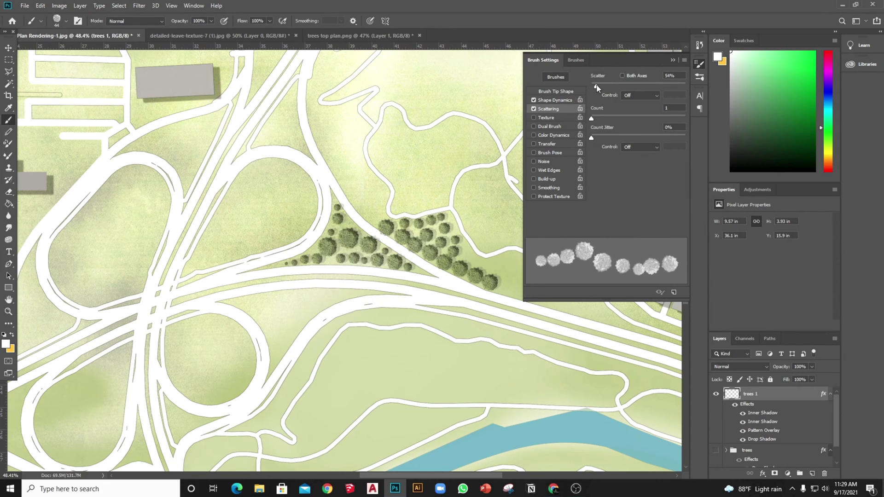
left_click(673, 61)
- Enlarge the tree brush and paint a row of large trees along the curving highway ramp, extending the existing row northwest
scroll(517, 292, "up", 7)
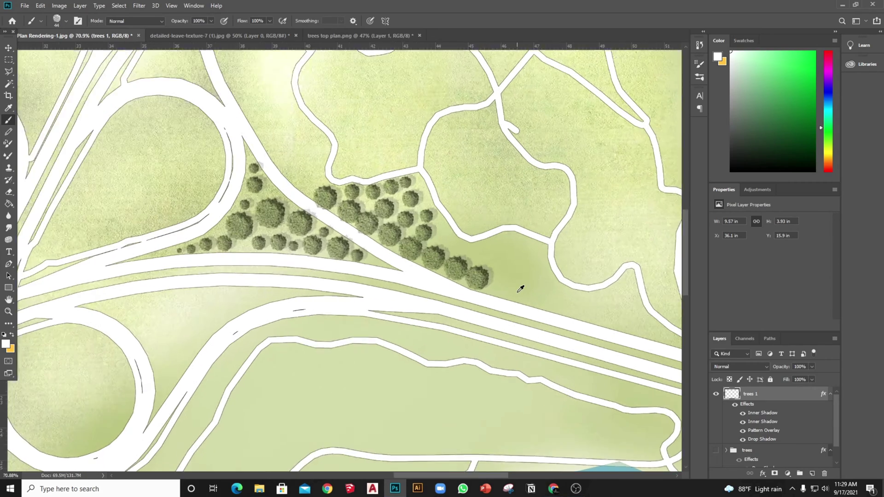
key("]")
left_click_drag(515, 284, 506, 284)
scroll(395, 285, "down", 7)
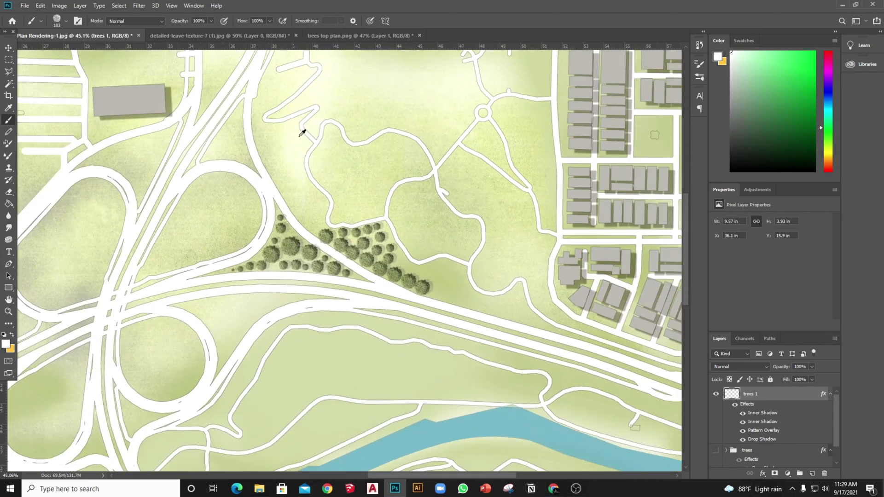
scroll(302, 134, "up", 6)
left_click(330, 287)
left_click(315, 274)
left_click_drag(299, 254, 233, 124)
scroll(266, 170, "down", 7)
scroll(418, 284, "up", 3)
- Reduce the tree brush size and paint a row of small trees along the highway's north edge, southeast of the large trees
left_click_drag(418, 284, 410, 282)
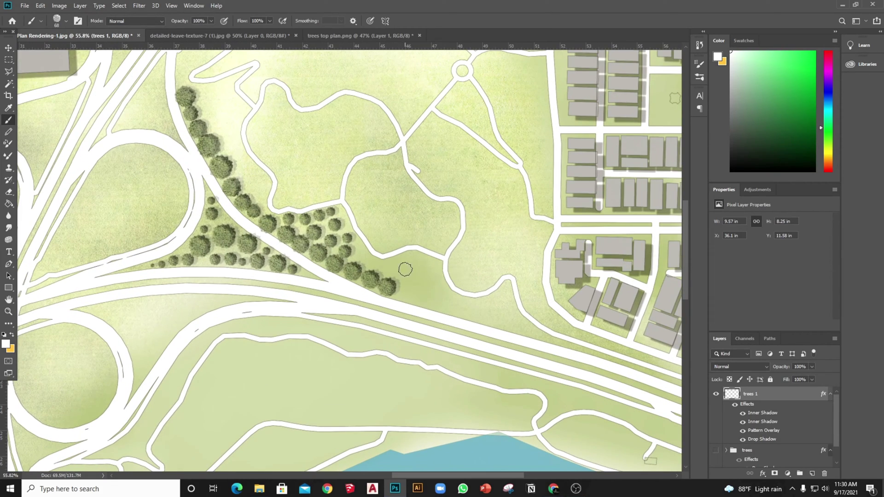
left_click_drag(446, 256, 440, 256)
scroll(435, 255, "up", 9)
mouse_move(384, 255)
left_mouse_down()
mouse_move(419, 266)
mouse_move(443, 308)
mouse_move(343, 276)
mouse_move(386, 349)
mouse_move(631, 430)
left_mouse_up()
- Paint small trees along the inside of the U-shaped bend in the winding path near the housing blocks
scroll(365, 247, "down", 3)
scroll(365, 247, "up", 3)
mouse_move(422, 336)
left_mouse_down()
mouse_move(367, 347)
mouse_move(345, 332)
mouse_move(335, 288)
mouse_move(370, 232)
left_mouse_up()
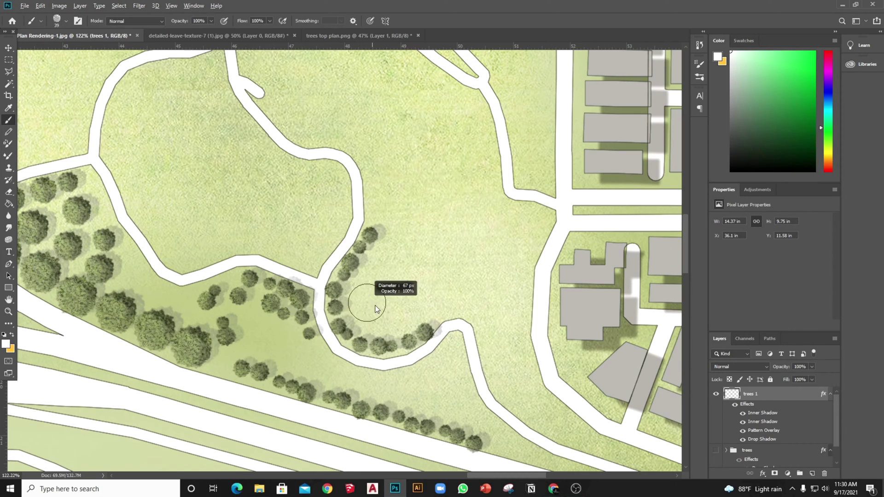
- Paint larger trees inside the path's U-shaped bend and a row of trees along the road beside the housing blocks
mouse_move(367, 303)
left_mouse_down()
mouse_move(367, 283)
mouse_move(414, 254)
mouse_move(412, 304)
mouse_move(451, 289)
mouse_move(484, 309)
mouse_move(524, 225)
mouse_move(520, 319)
mouse_move(533, 380)
left_mouse_up()
right_click(518, 282, "alt")
scroll(397, 275, "down", 6)
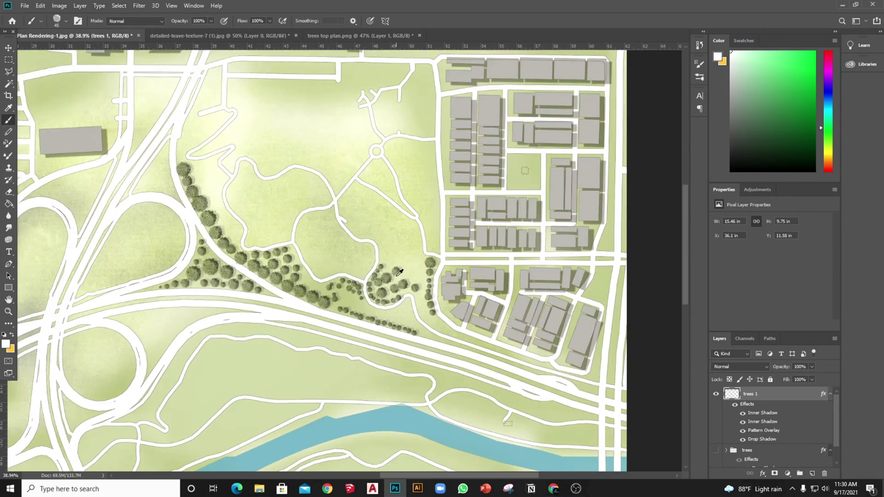
scroll(400, 272, "down", 2)
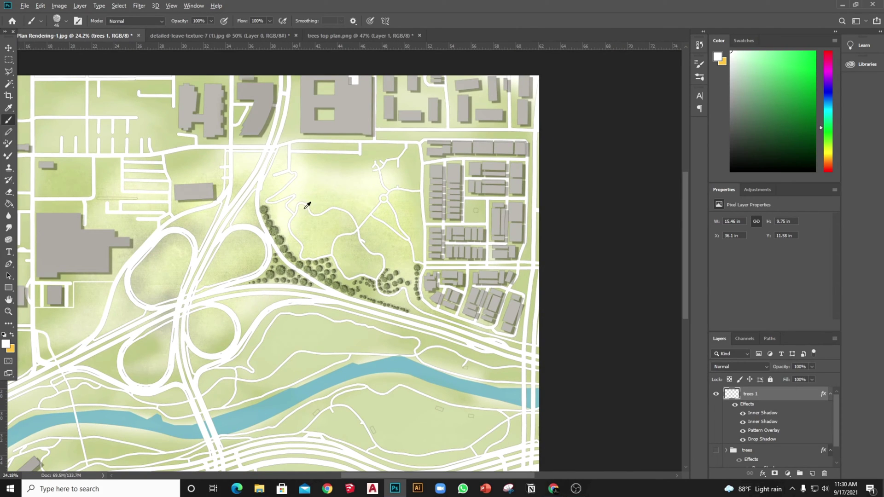
scroll(322, 256, "up", 3)
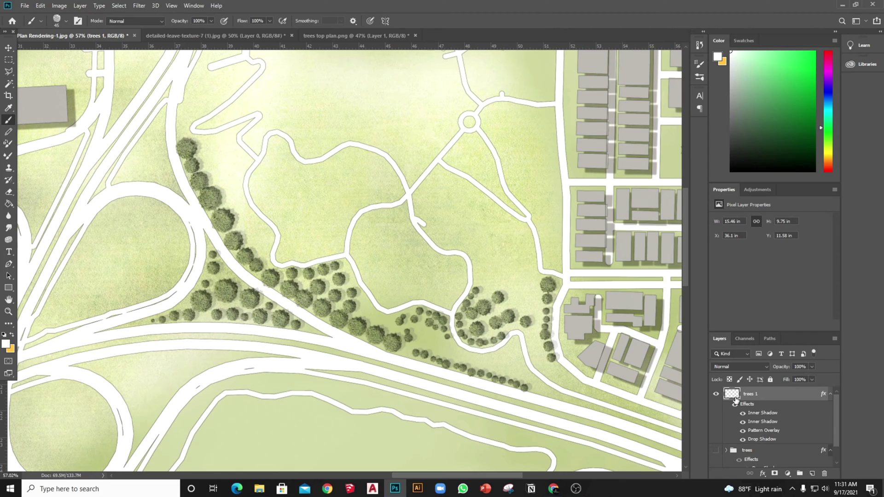
- Enable a Gradient Overlay in the layer style of the trees 1 layer and display the gradient presets
double_click(735, 402)
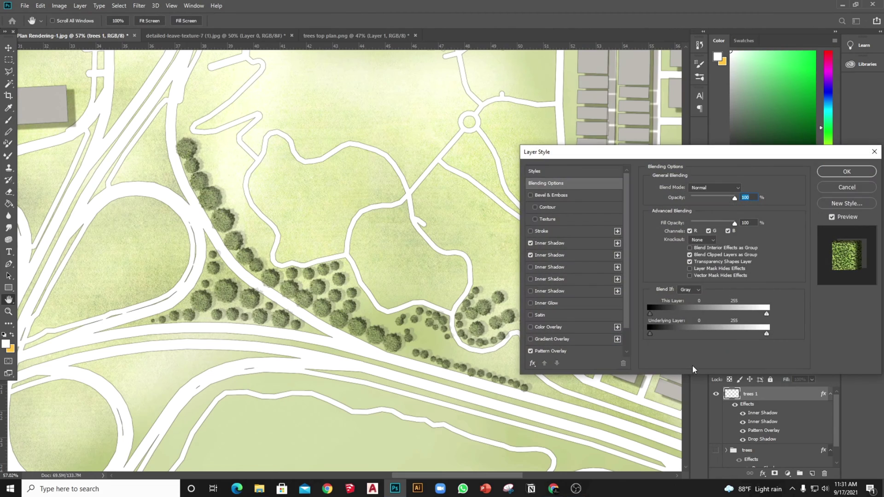
left_click(543, 340)
left_click(734, 209)
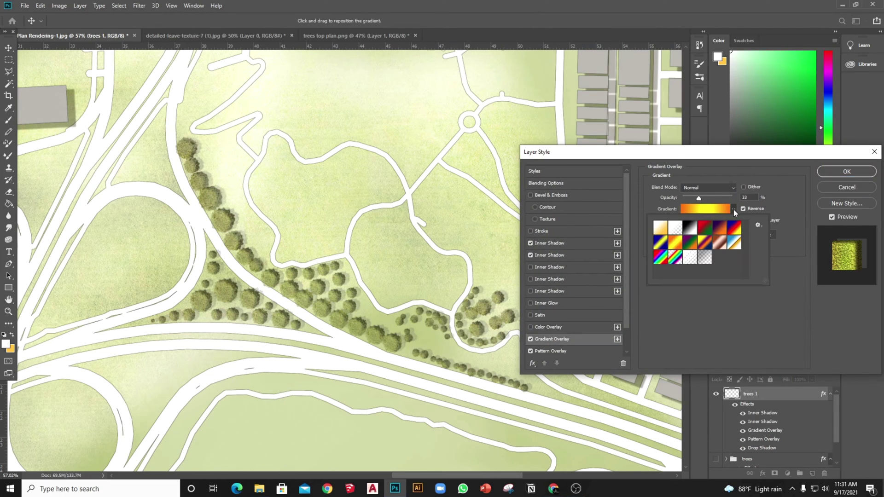
- Try other gradient presets and overlay opacities on the trees, including a blue, orange, purple and yellow gradient
left_click(734, 209)
left_click_drag(732, 197, 682, 198)
left_click(732, 210)
left_click(661, 228)
left_click(734, 209)
left_click(705, 241)
left_click(709, 197)
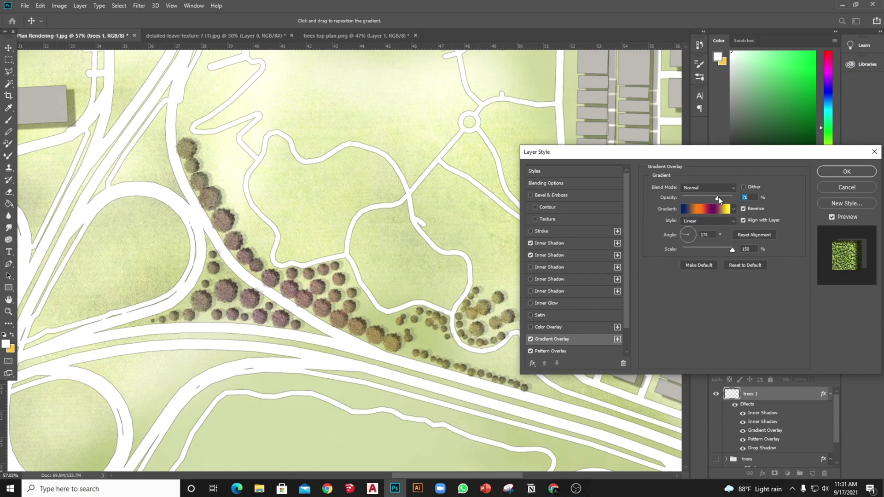
- Set the trees' Gradient Overlay to the orange-yellow-orange gradient at 27% opacity and apply the layer style
left_click(733, 210)
left_click(676, 243)
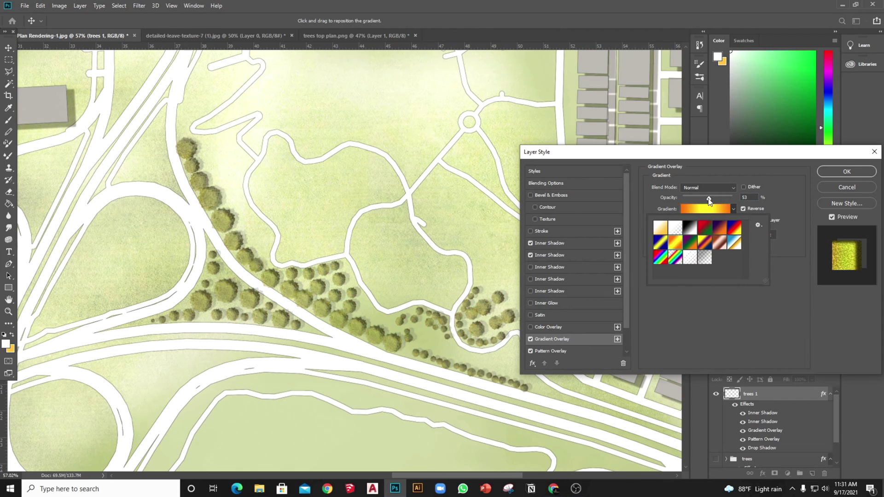
left_click_drag(707, 197, 698, 202)
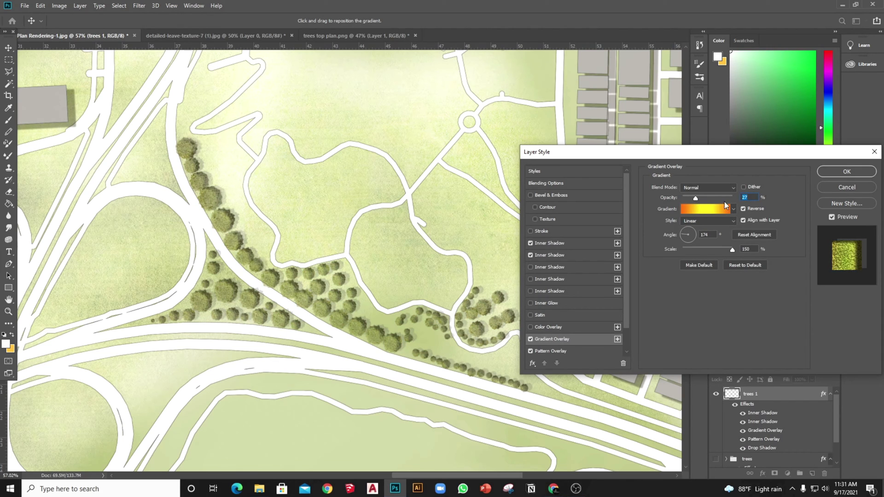
left_click(847, 171)
- Paint trees of varied sizes along the inner western edge of the central path loop
key("b")
scroll(504, 225, "down", 3)
scroll(504, 225, "up", 5)
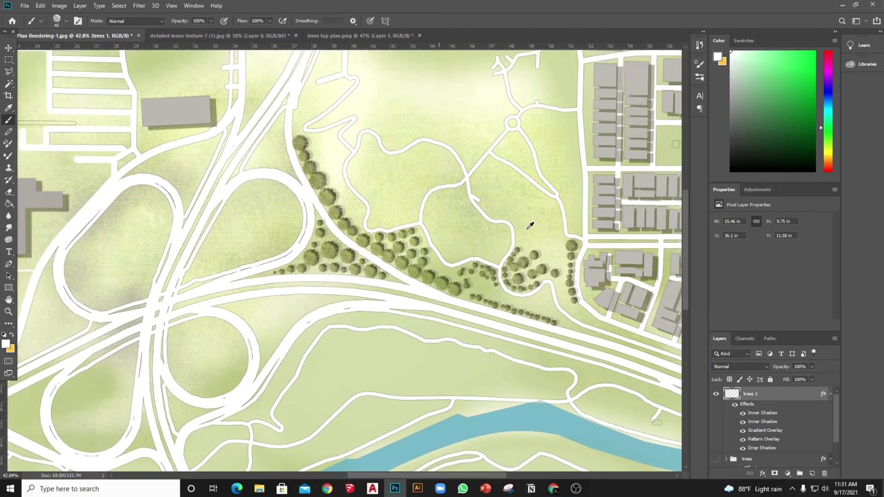
key("bracketright")
key("bracketright")
left_click(379, 260)
key("bracketright")
key("bracketright")
left_click(365, 239)
key("bracketleft")
key("bracketleft")
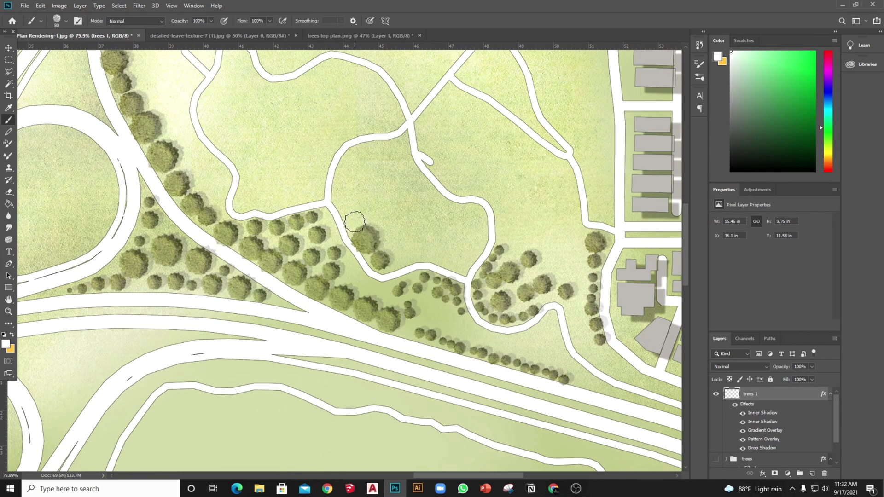
left_click_drag(351, 204, 348, 166)
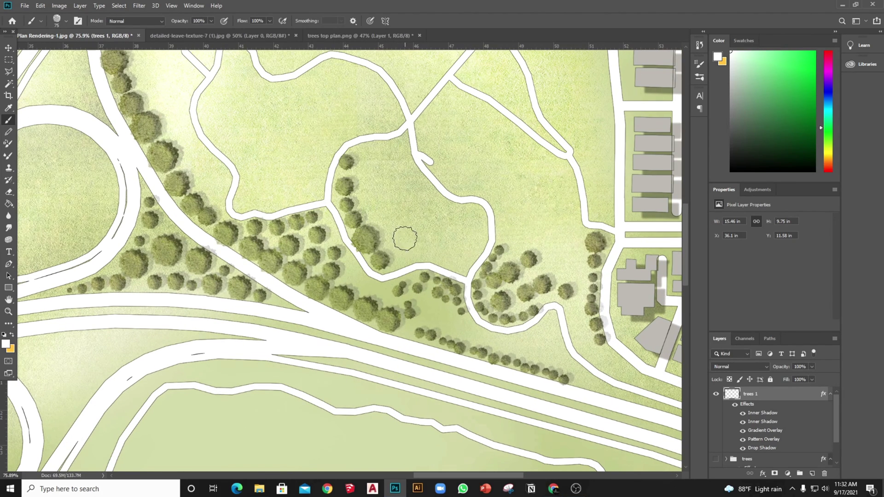
- Shrink the tree brush and paint smaller trees along the southern and eastern inner edges of the central path loop
key("bracketleft")
key("bracketleft")
left_click_drag(401, 254, 452, 266)
left_click(478, 247)
left_click(479, 225)
scroll(416, 287, "down", 4)
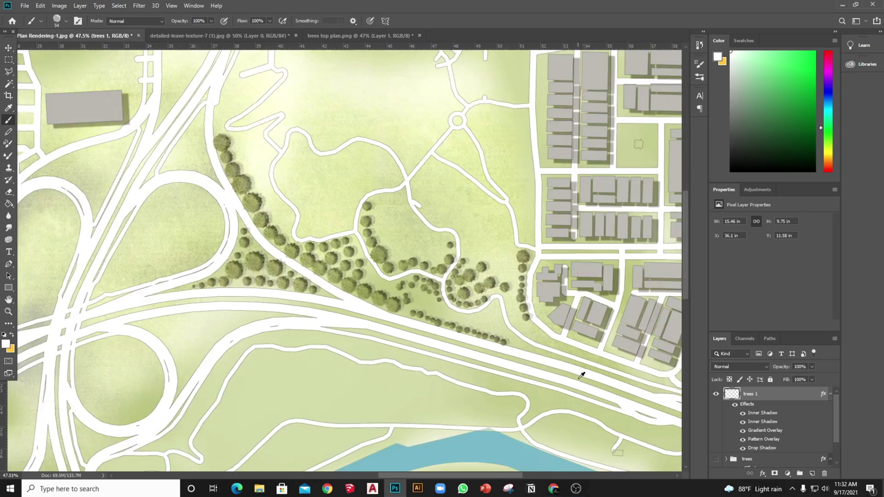
- Stamp small trees in the grass between the winding path and the highway, and at the southern end of the roadside row
scroll(581, 375, "up", 4)
left_click(448, 275)
left_click(448, 263)
left_click(429, 279)
left_click(448, 292)
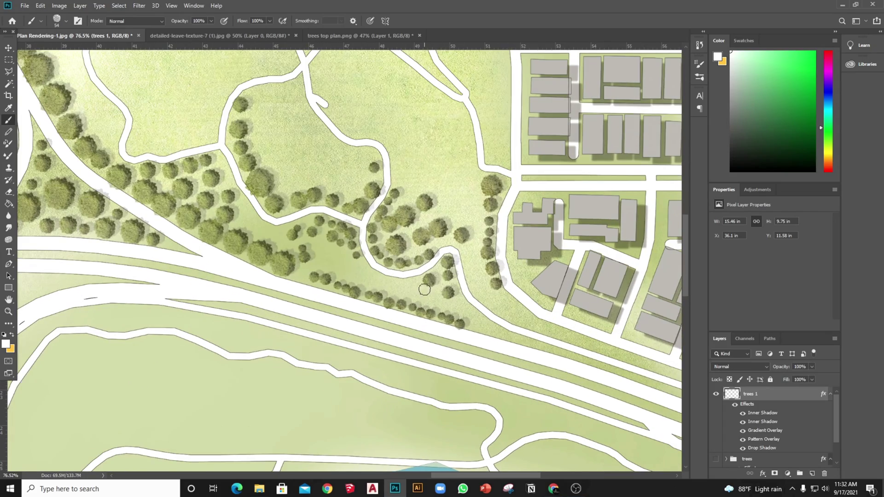
left_click(529, 319)
- Stamp two small trees at the northern end of the large tree row along the highway ramp
scroll(504, 299, "down", 4)
scroll(306, 145, "up", 4)
left_click(207, 123)
left_click(204, 145)
scroll(280, 161, "down", 4)
scroll(357, 179, "up", 2)
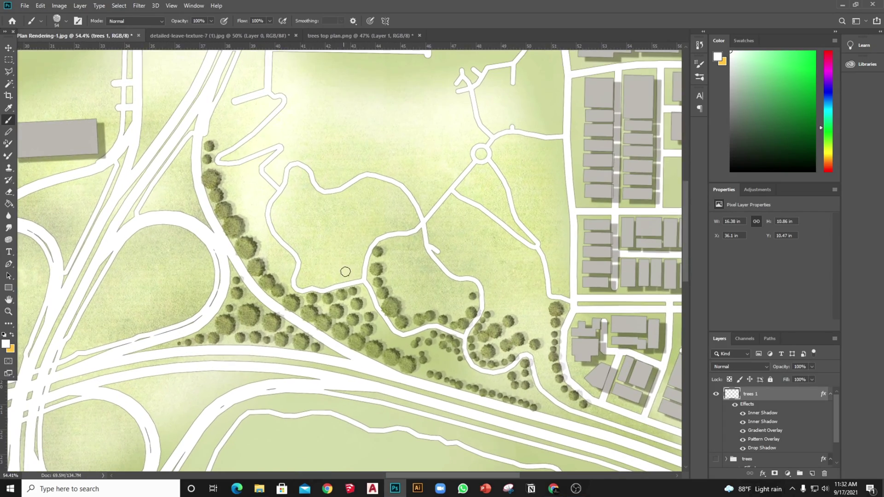
- Enlarge the tree brush and stamp three large trees of decreasing size along the western inner edge of the northwestern path loop
key("bracketright")
key("bracketright")
key("bracketright")
key("bracketright")
key("bracketright")
left_click(313, 264)
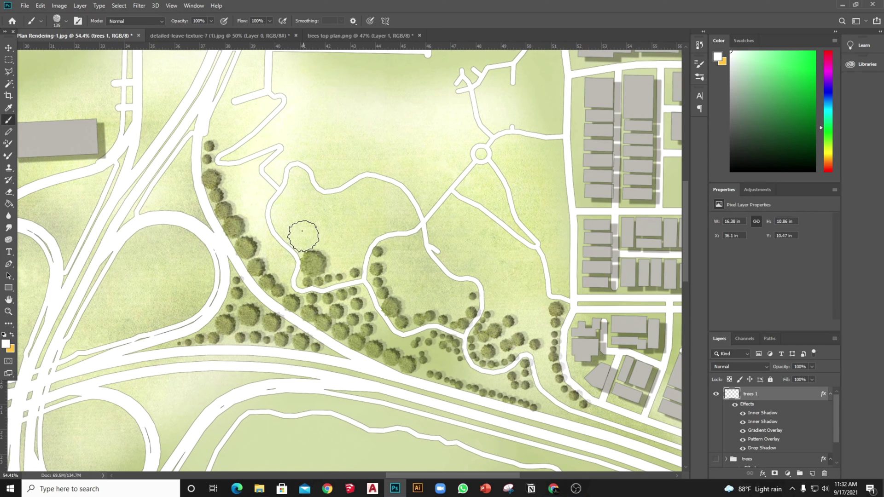
key("bracketleft")
key("bracketleft")
left_click(301, 235)
left_click(282, 219)
scroll(368, 244, "down", 3)
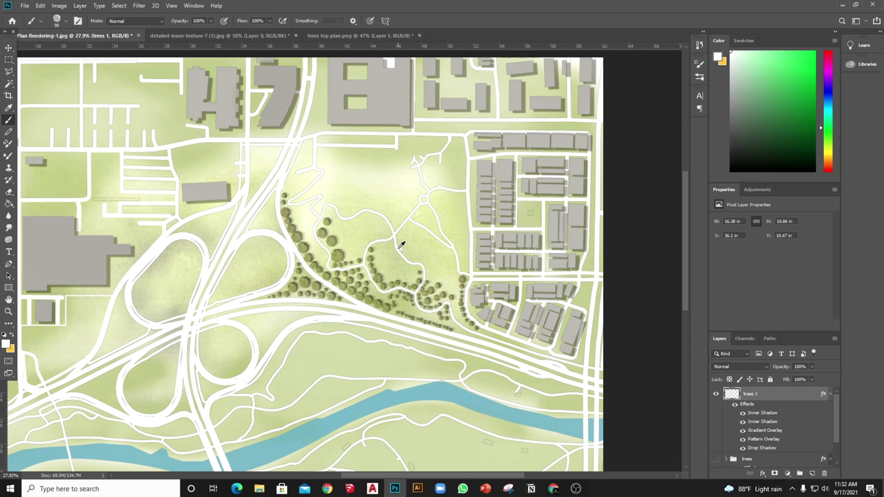
scroll(396, 261, "down", 2)
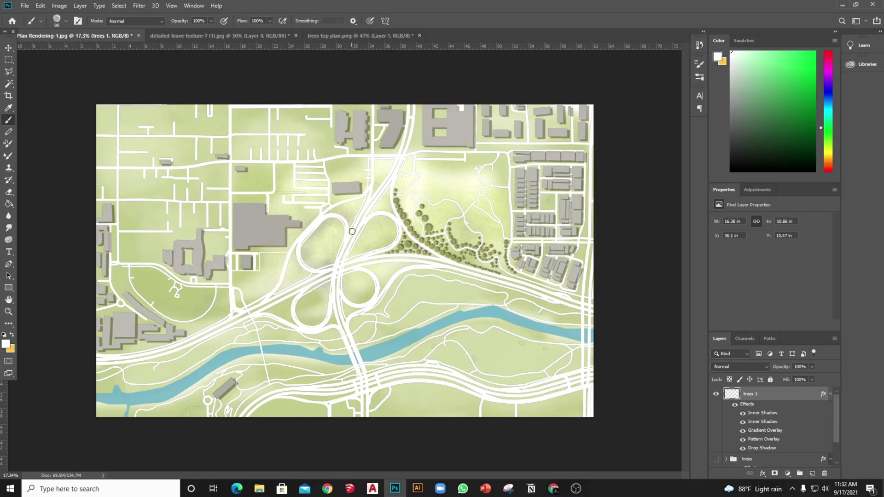